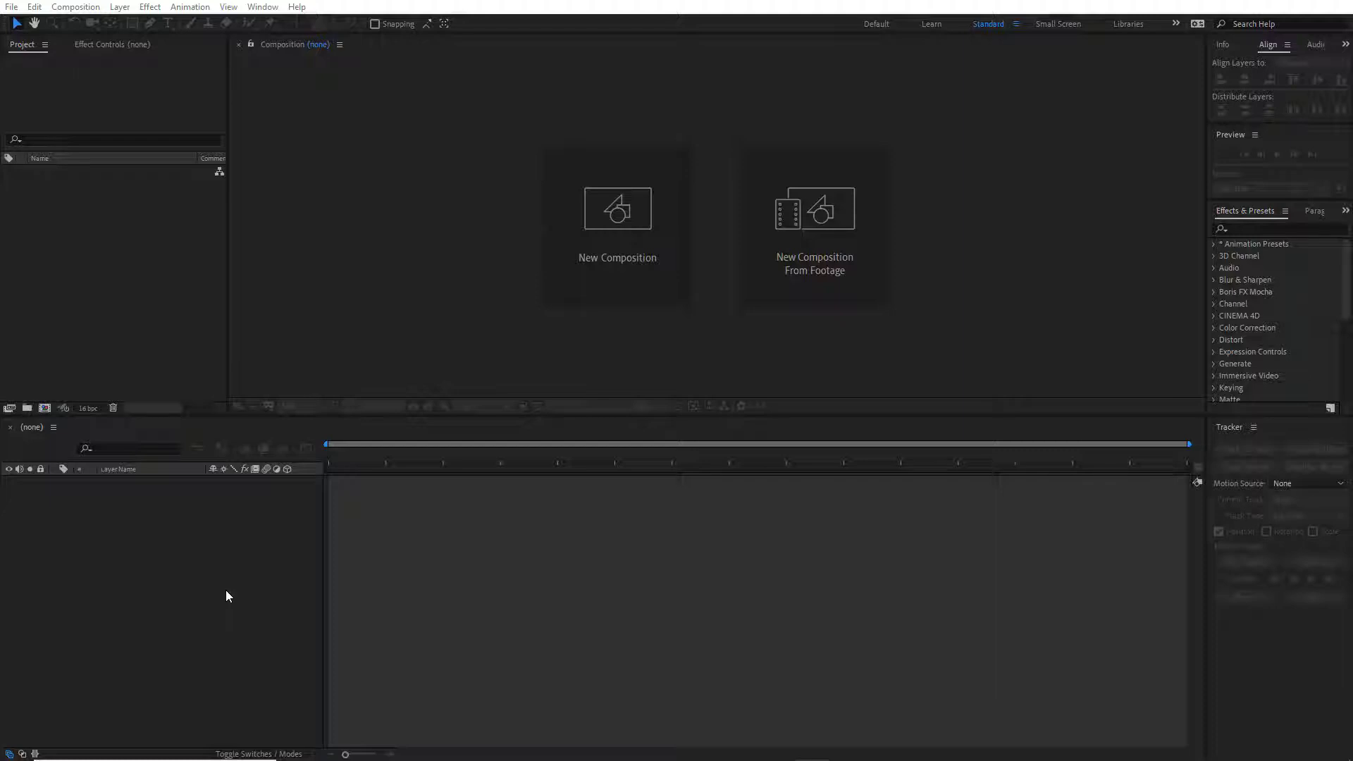
Step: Create a new 2400×3500 px composition named Effect
key("ctrl+n")
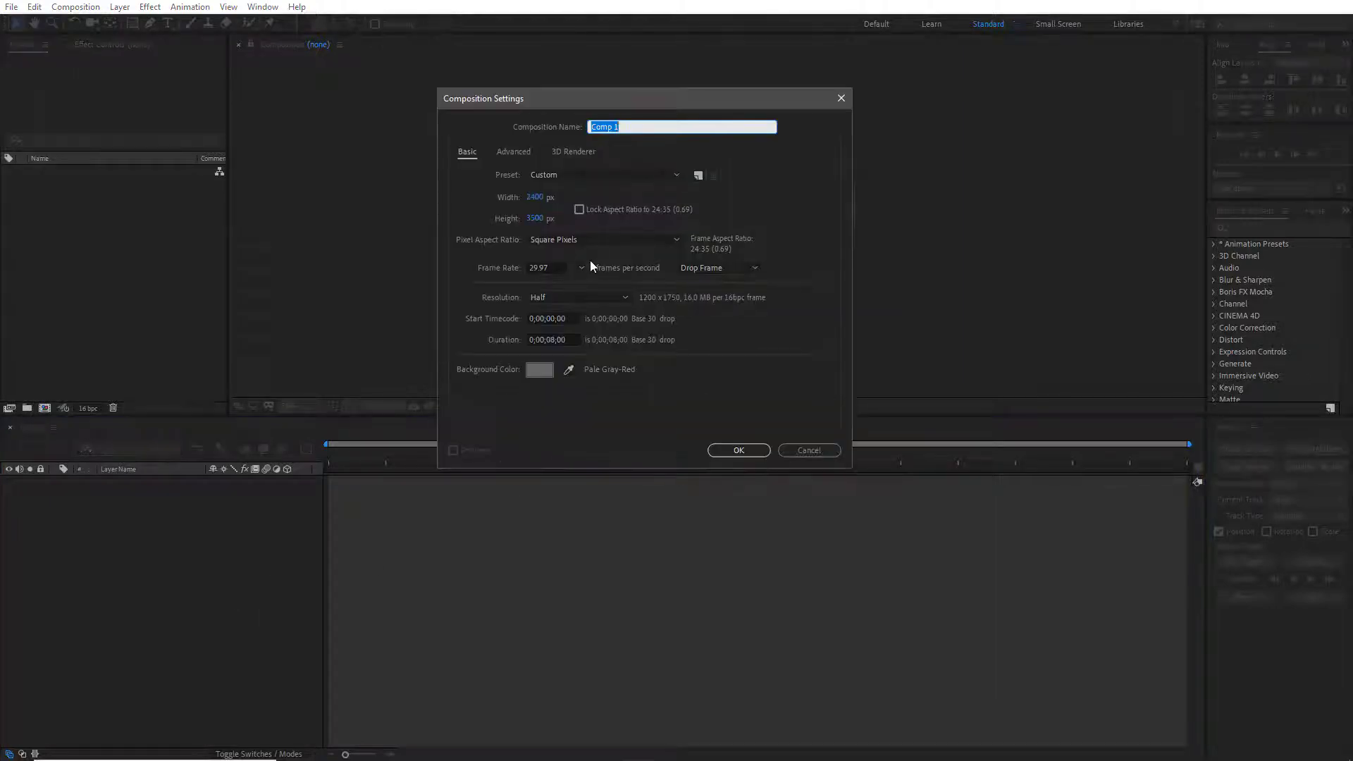
type("Effect")
left_click(538, 201)
key("Tab")
left_click(739, 449)
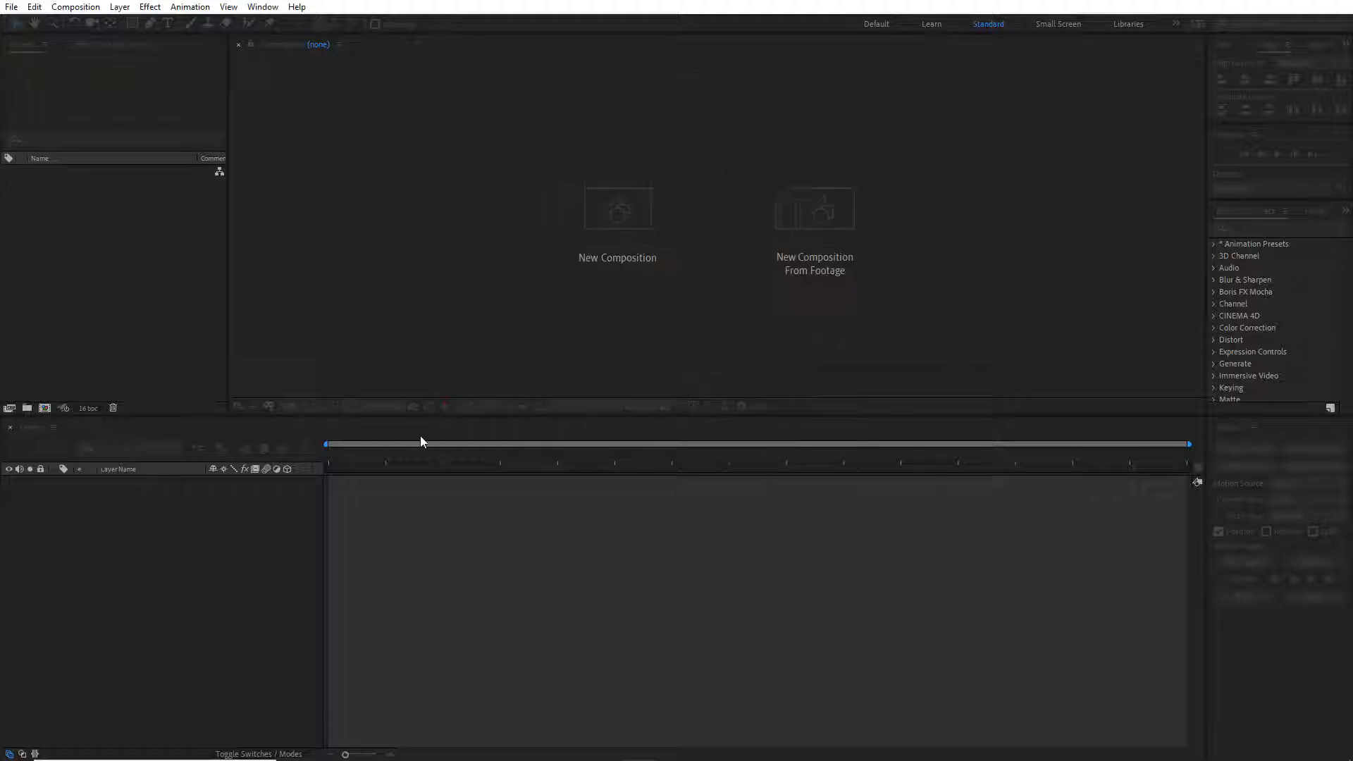
Step: Add a black solid layer to the Effect comp
right_click(208, 512)
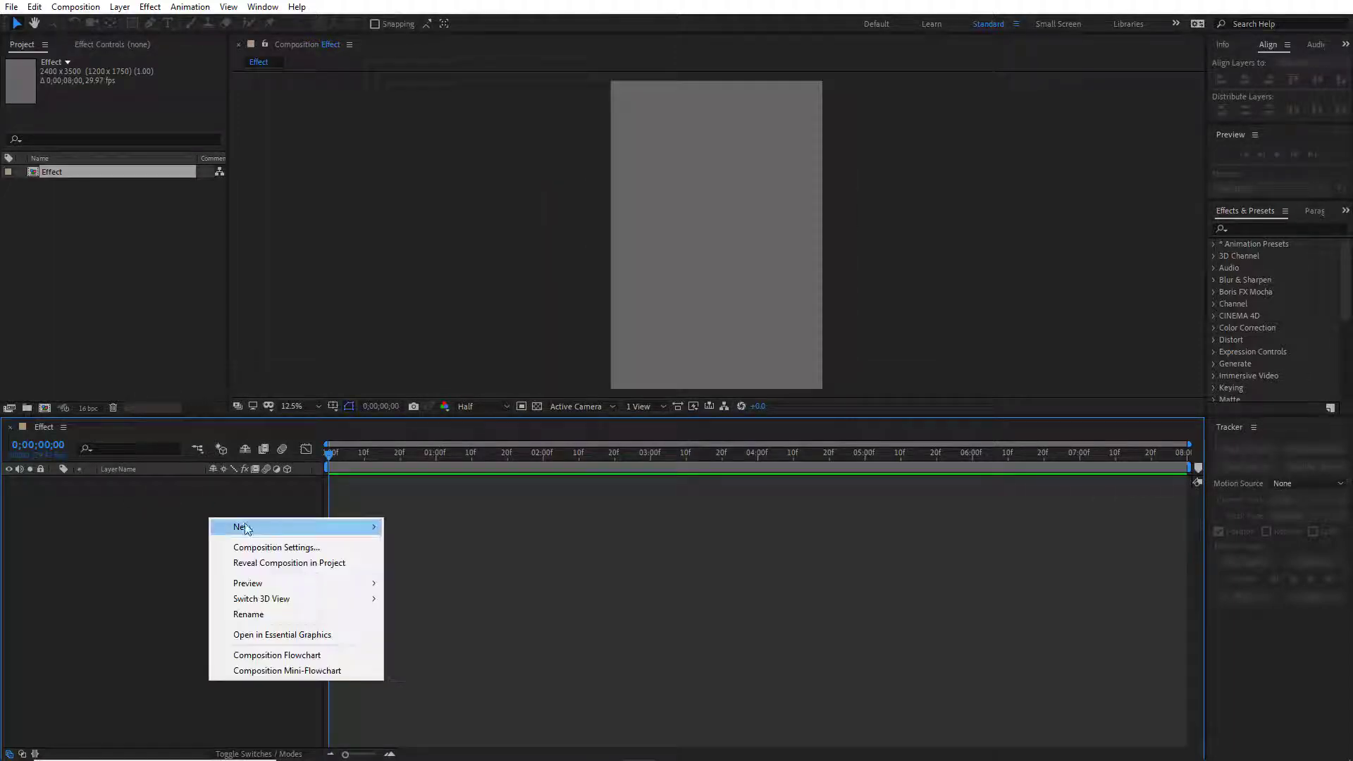
mouse_move(246, 528)
left_click(444, 564)
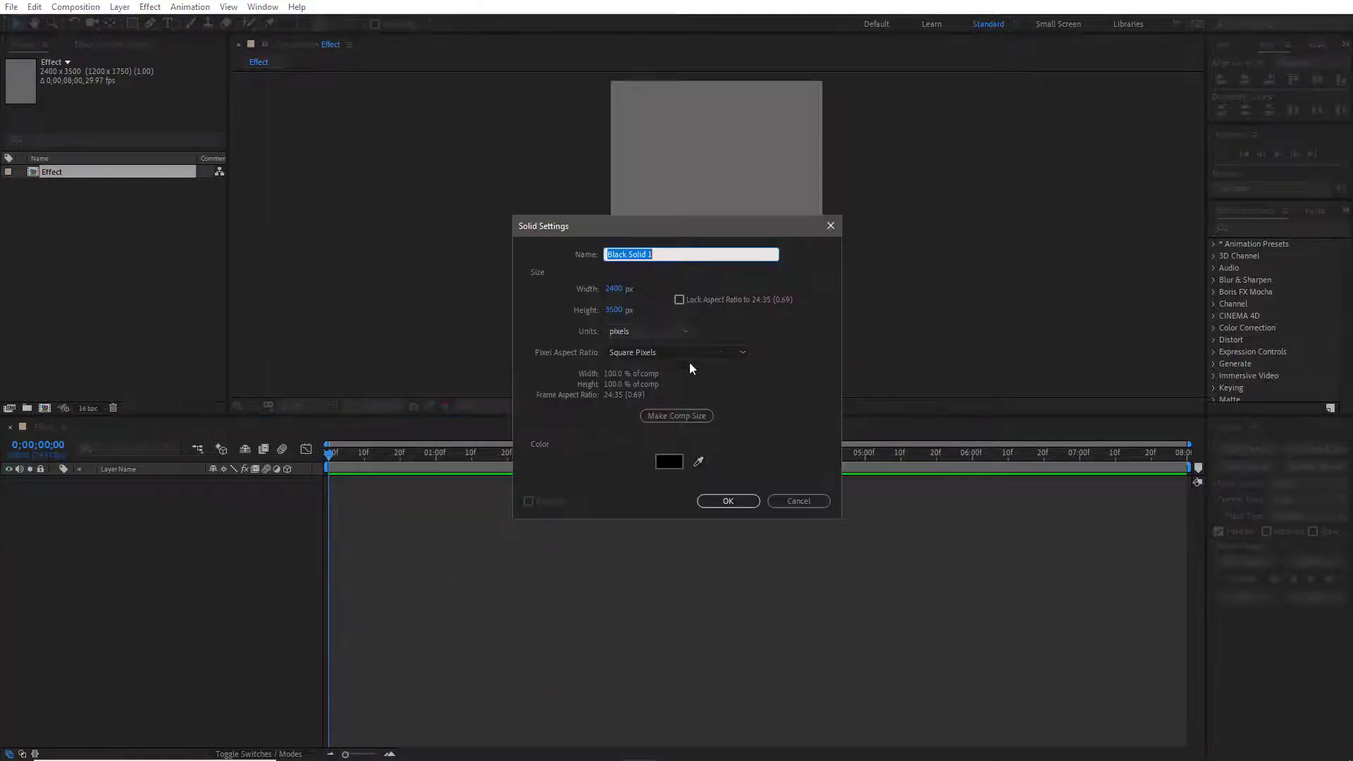
left_click(717, 508)
left_click(151, 501)
left_click(162, 482)
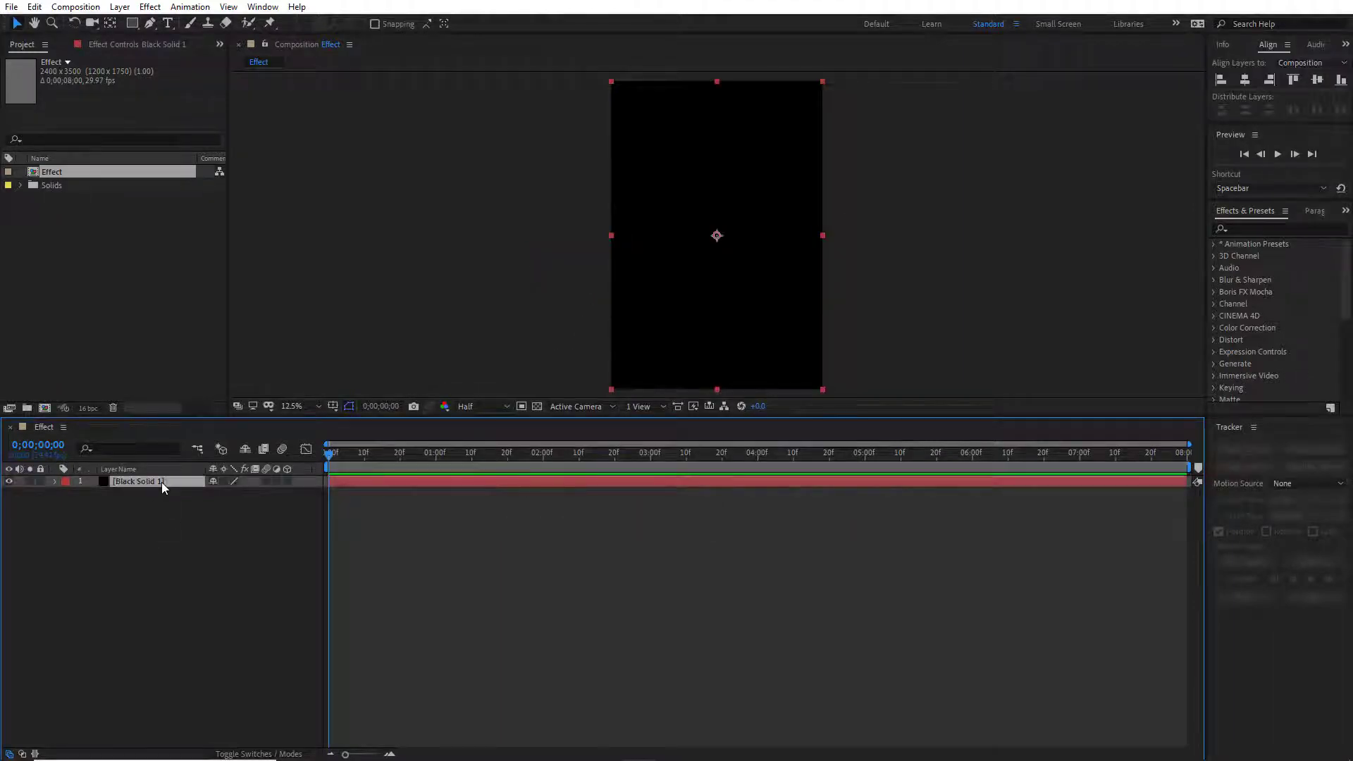
Step: Duplicate the solid and rename the layers BG and effect
key("ctrl+d")
left_click(160, 493)
key("Return")
type("BG")
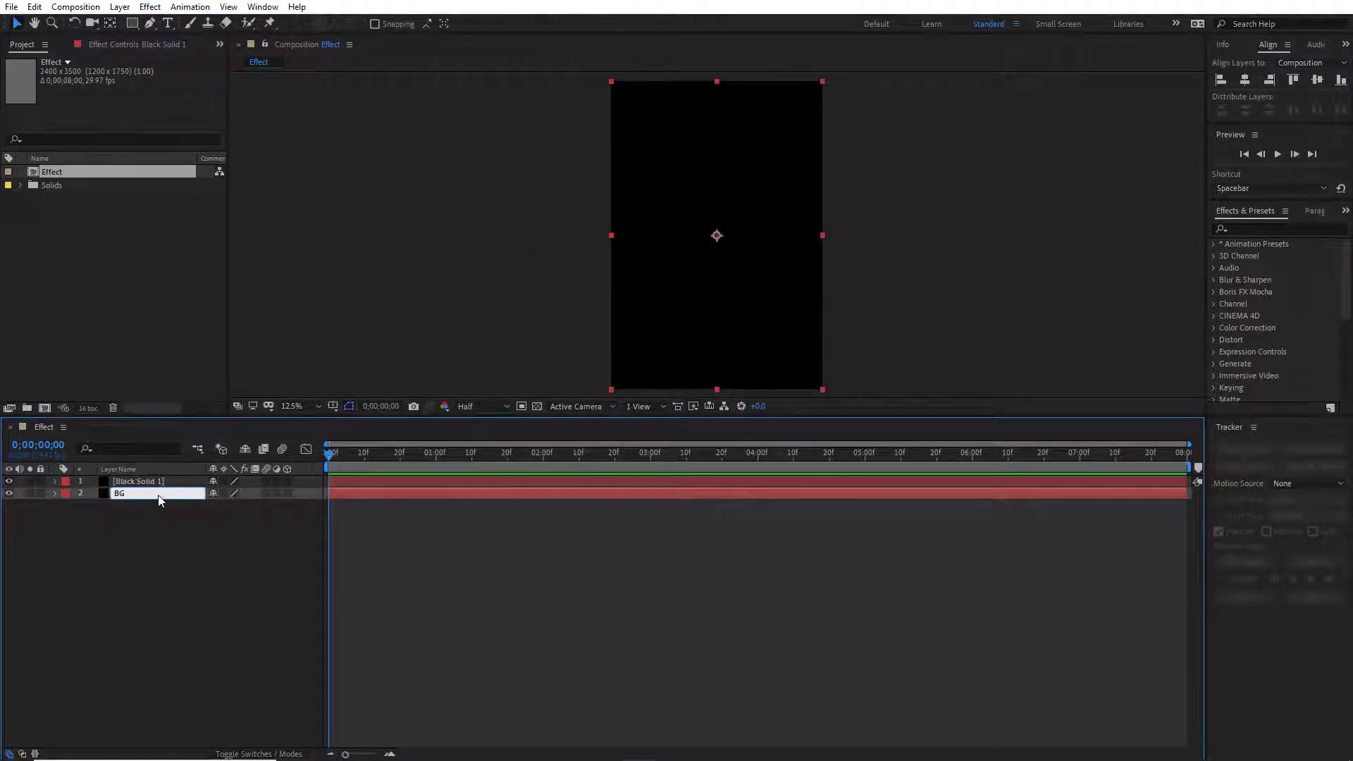
left_click(152, 482)
key("Return")
type("effect")
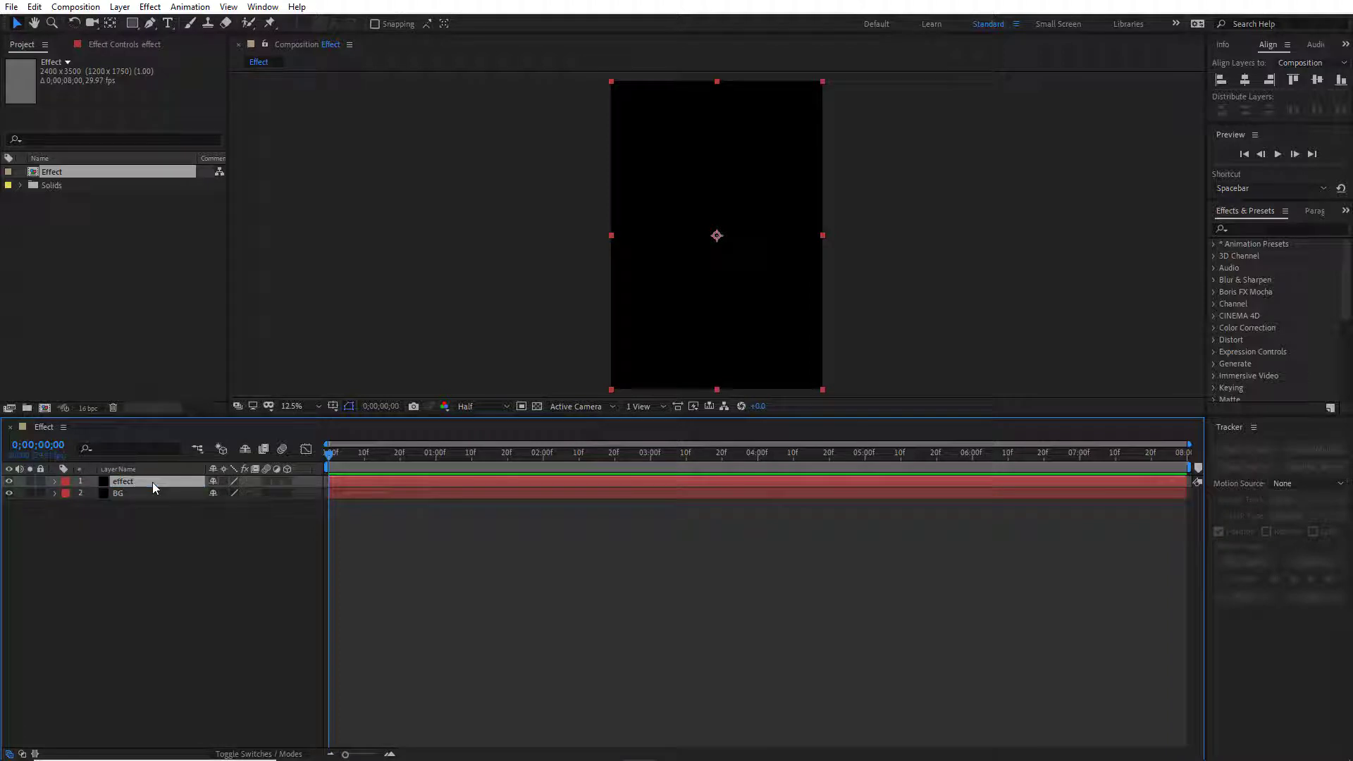
key("Return")
Step: Apply Particle Playground to the effect layer with cannon particles per second set to 0
left_click(954, 489)
left_click(1279, 229)
type("playgr")
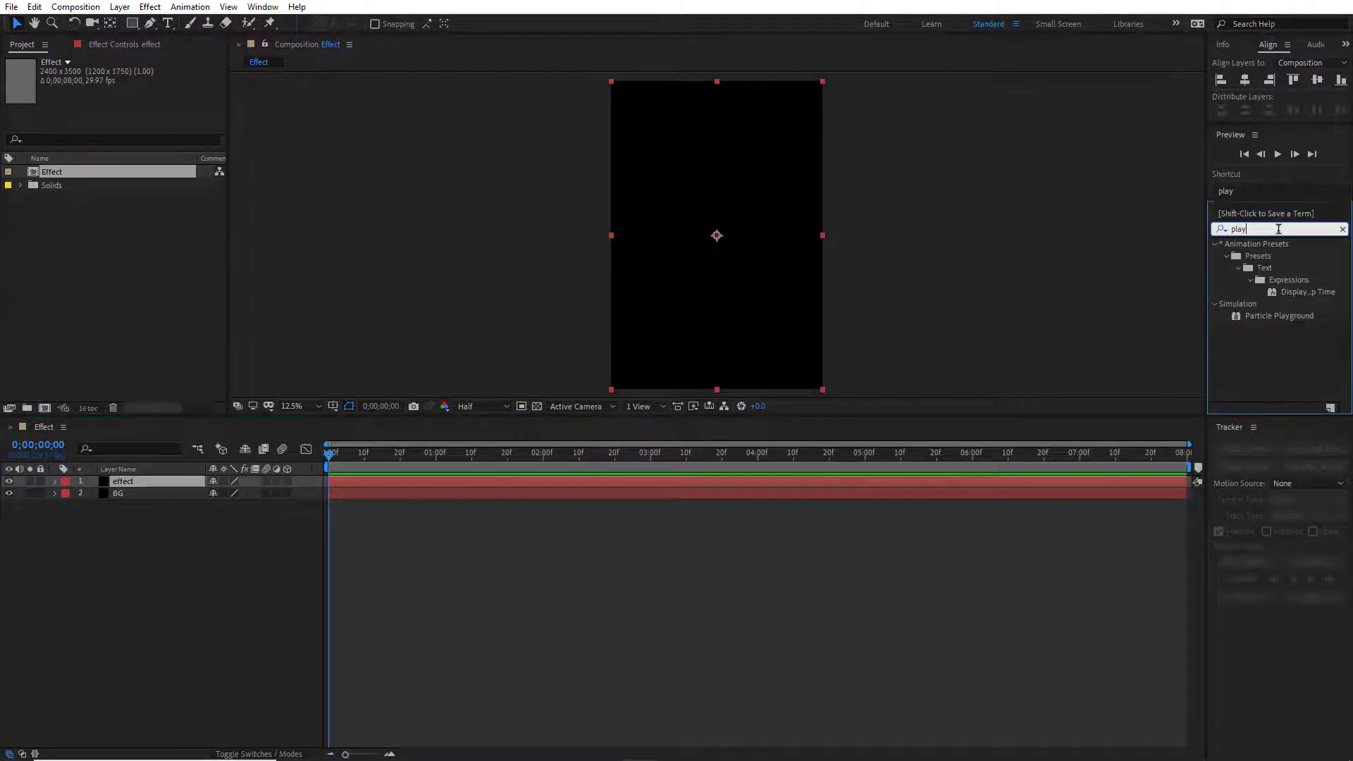
double_click(1273, 255)
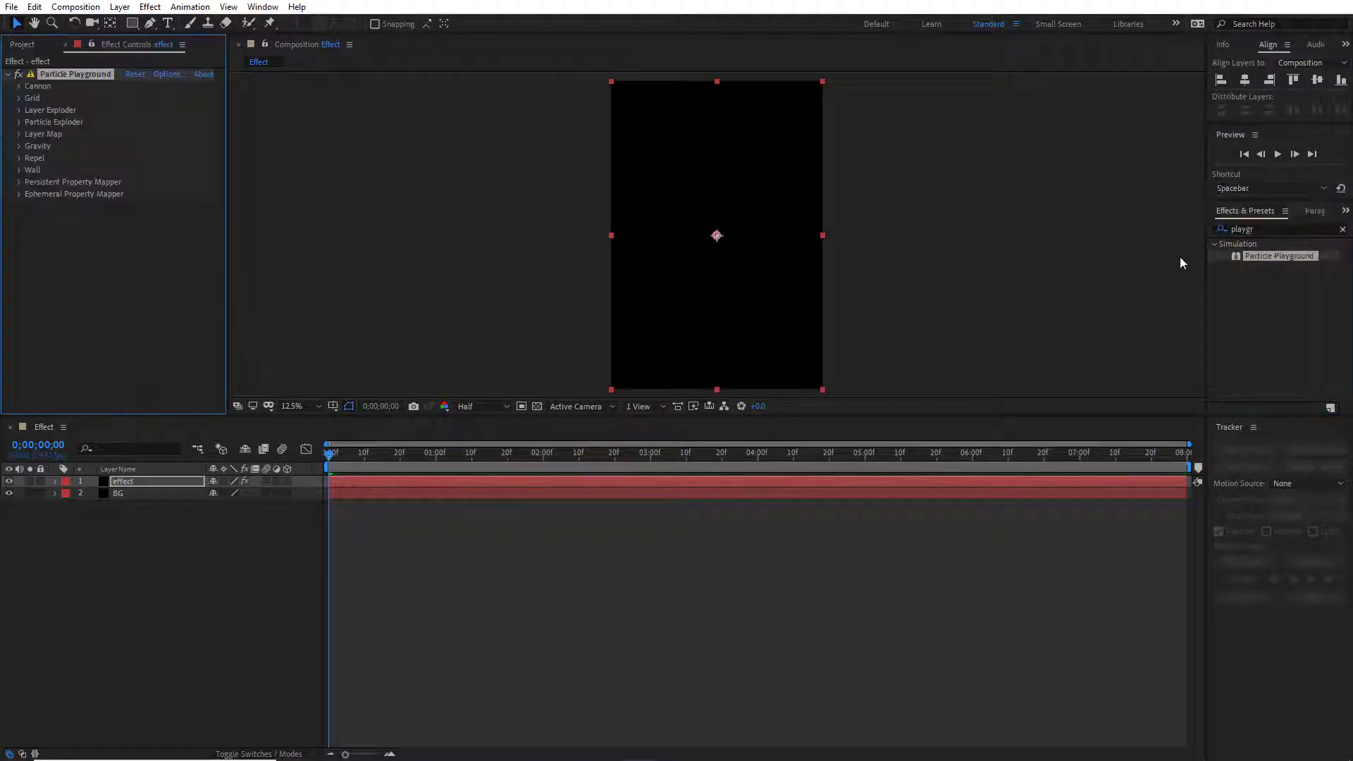
left_click(19, 86)
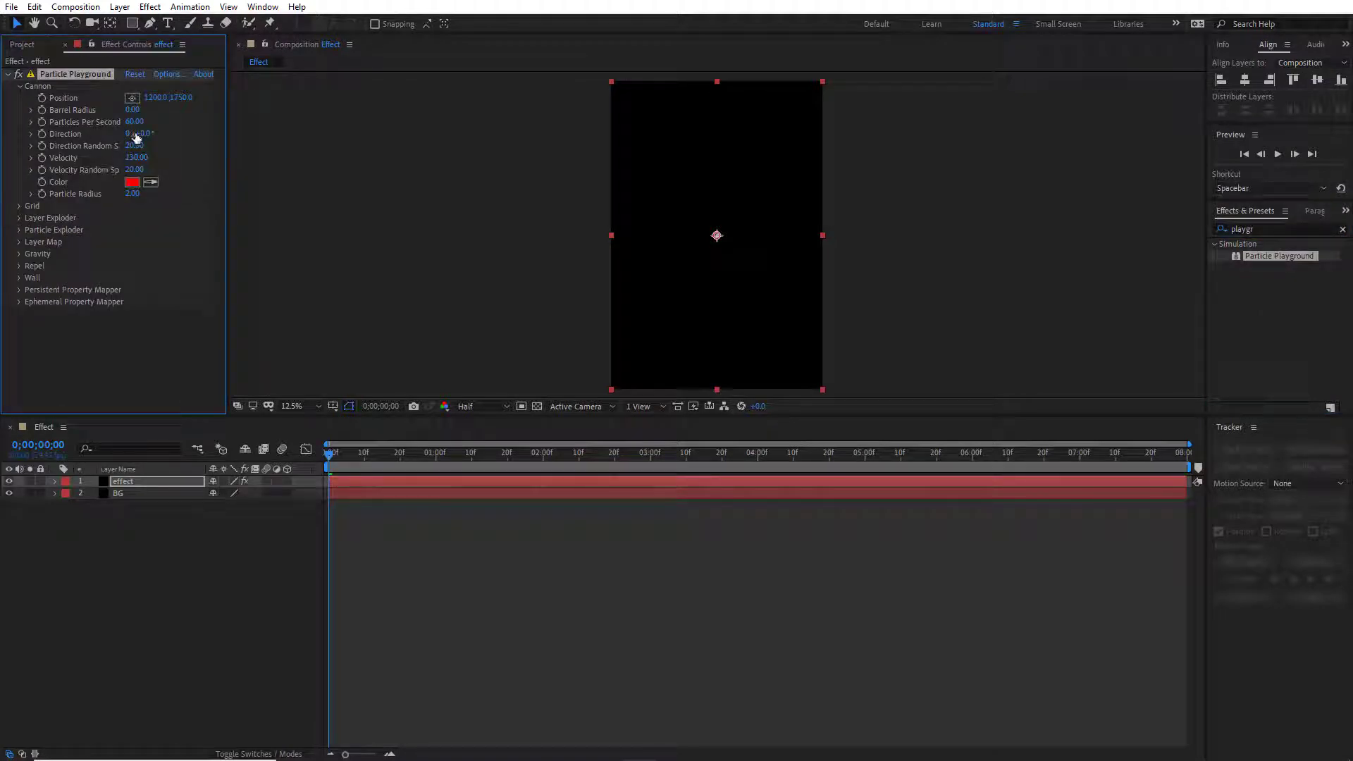
left_click(133, 122)
type("0")
key("Return")
Step: Enter NEWTEXTHERE as Particle Playground's grid text
left_click(167, 75)
left_click(658, 200)
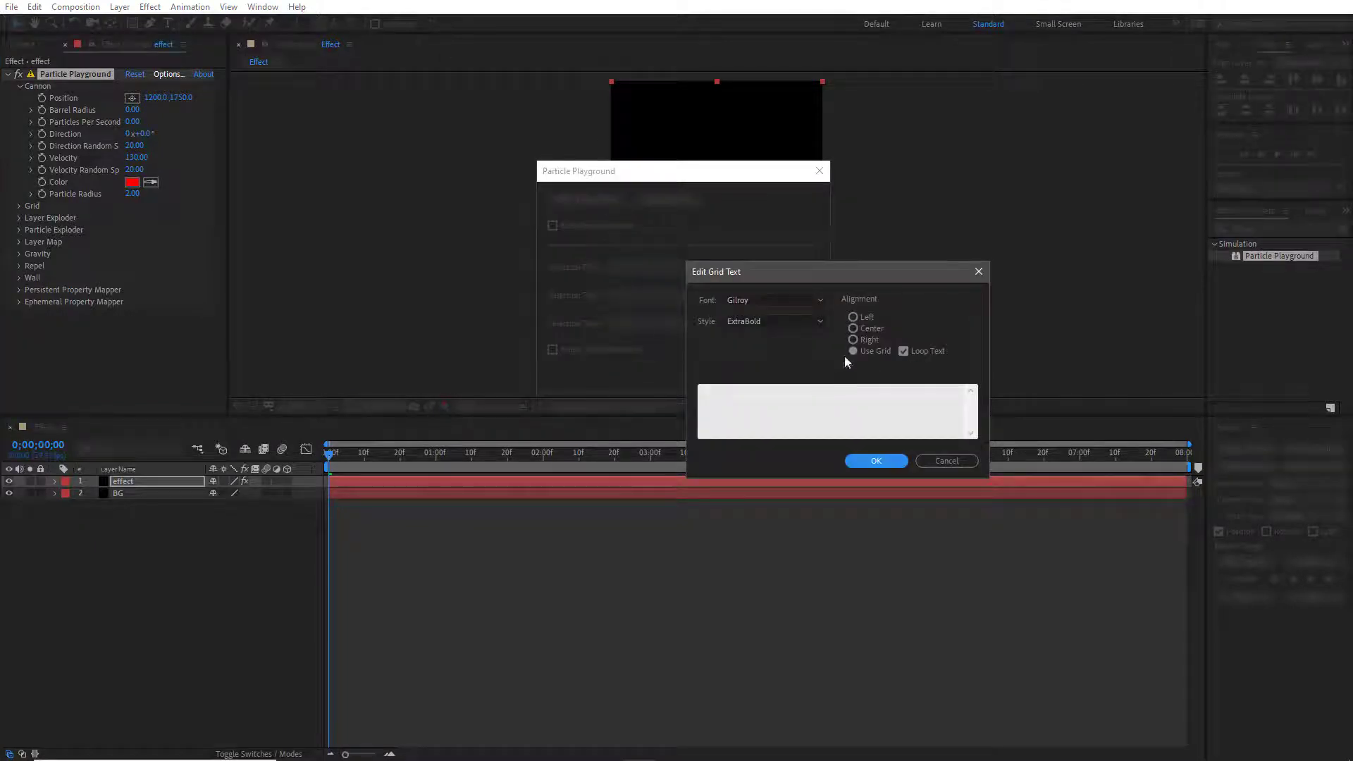
left_click(732, 392)
type("NEWTEXTHERE")
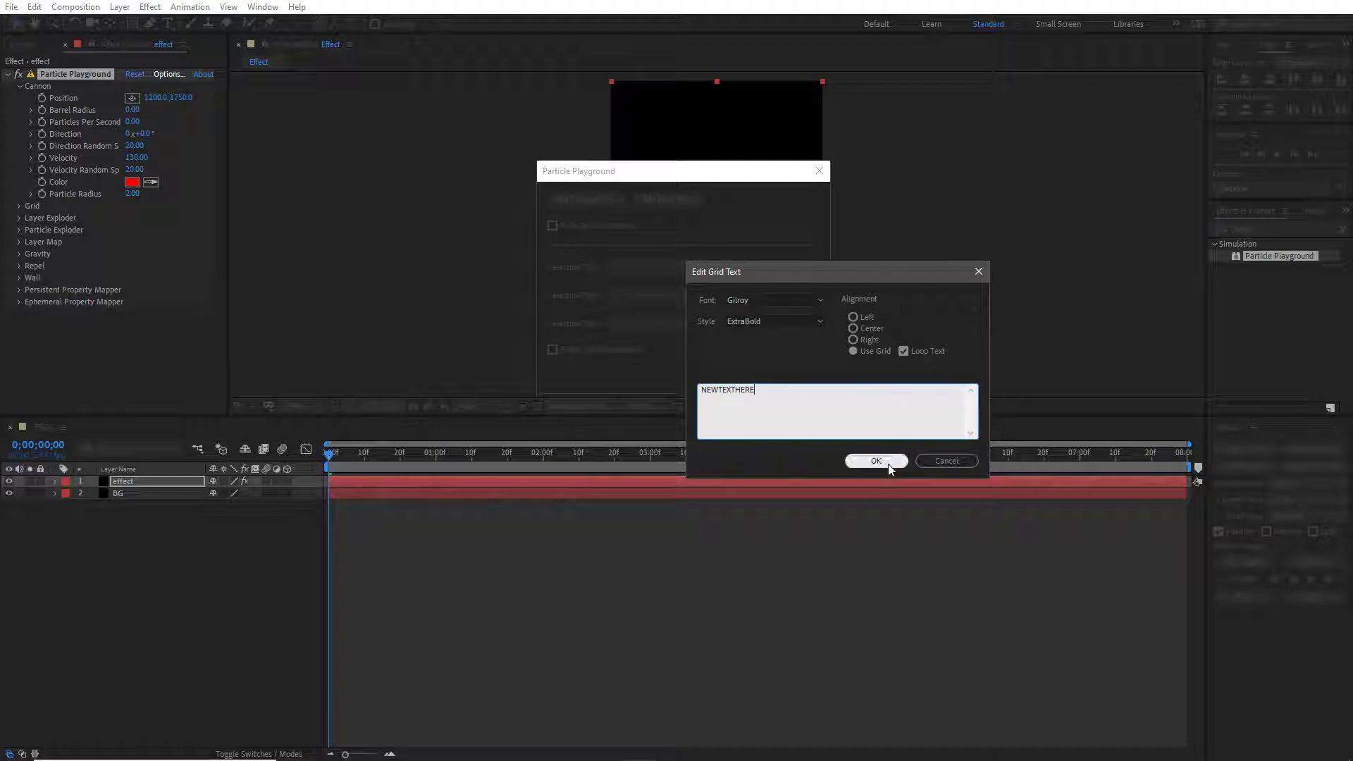
left_click(888, 463)
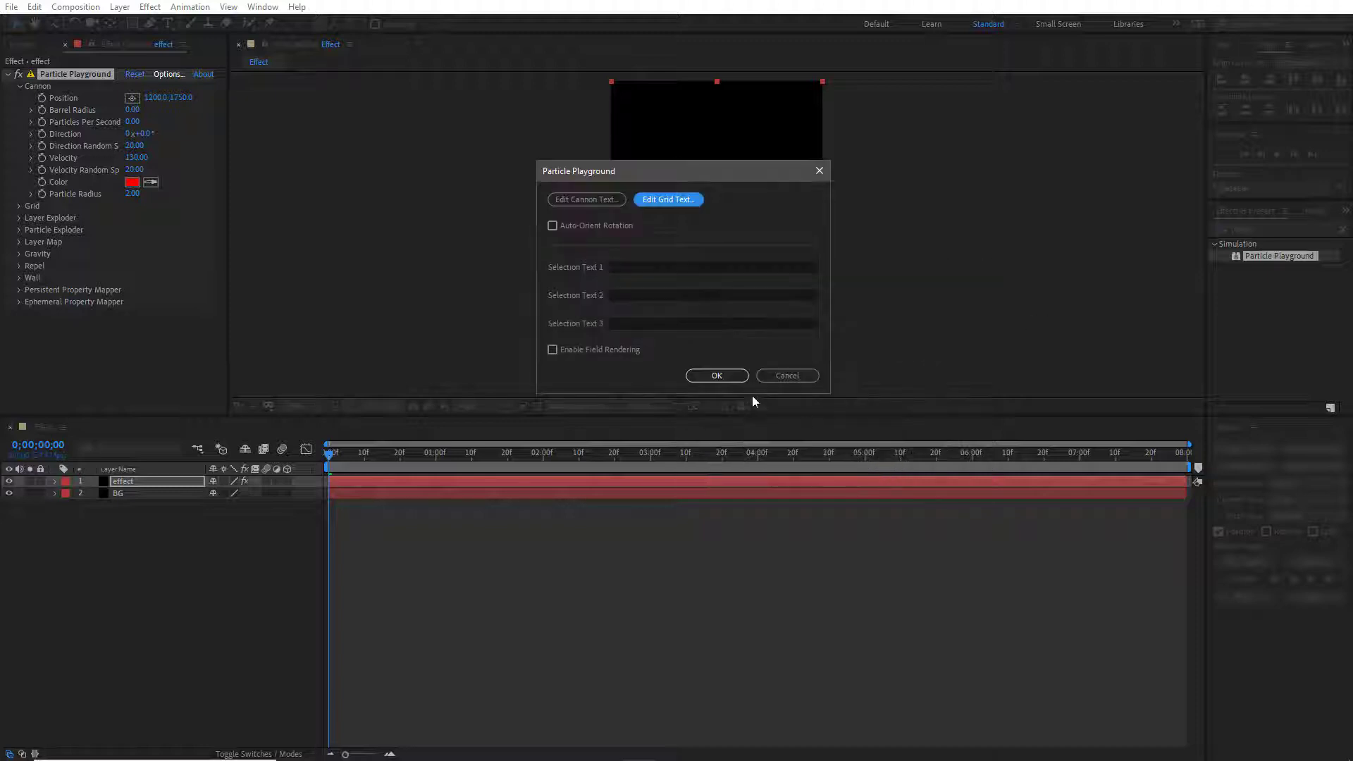
left_click(729, 376)
Step: Set Particle Playground's gravity force to 0
left_click(19, 86)
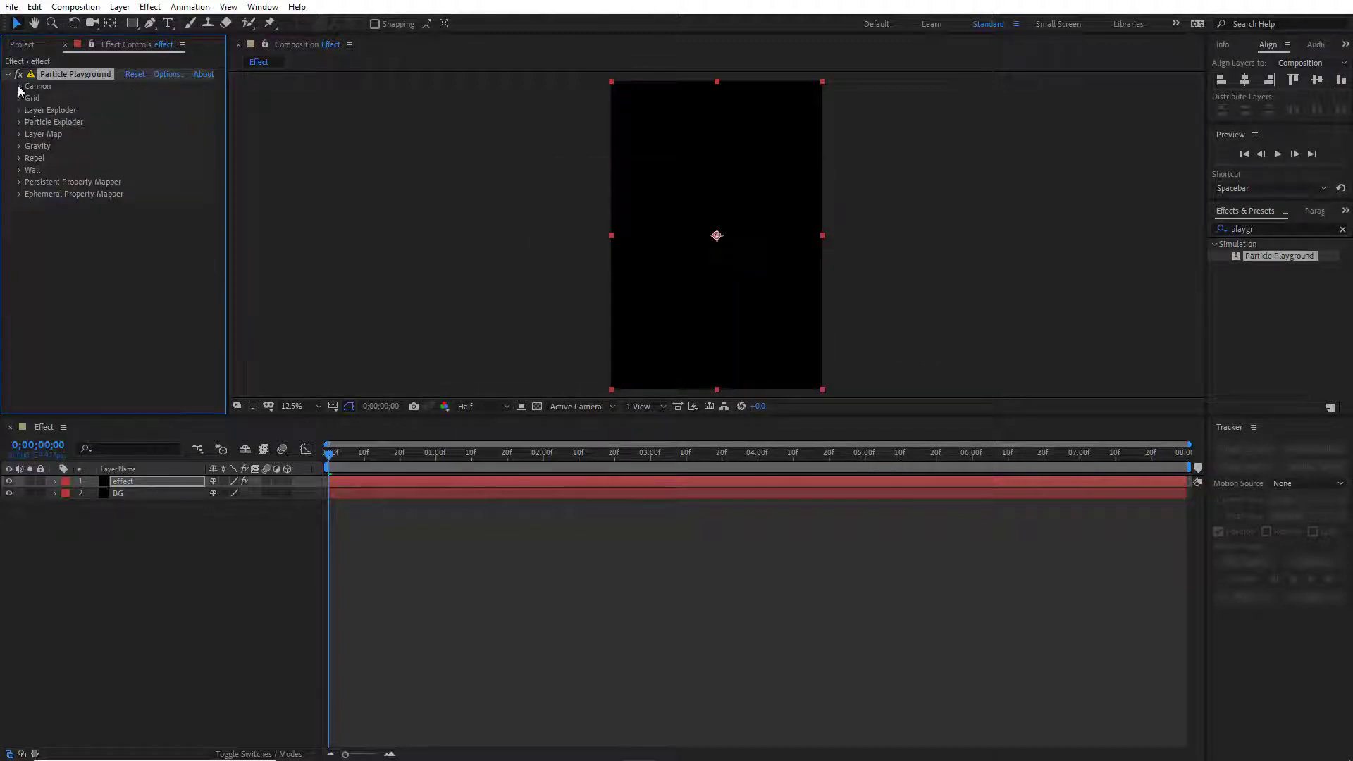
left_click(20, 146)
left_click(134, 159)
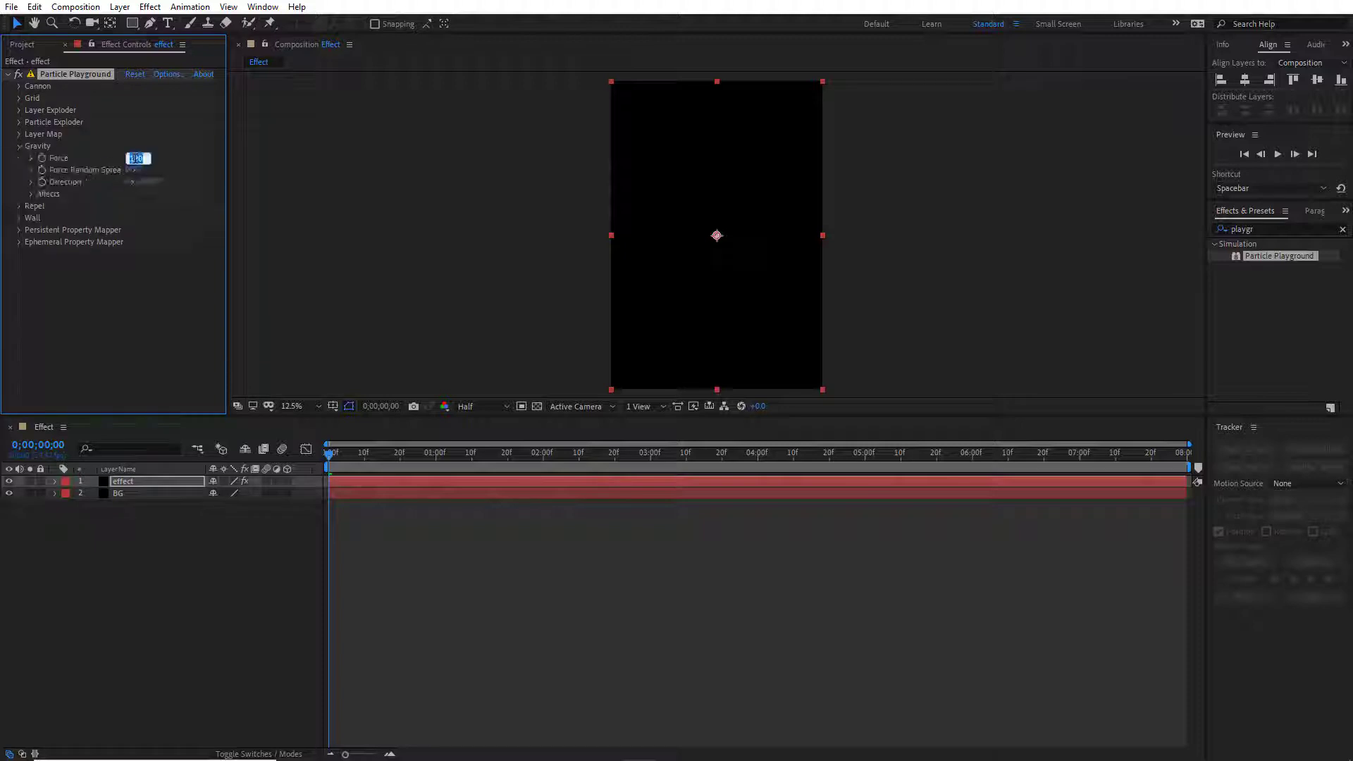
key("Return")
left_click(19, 146)
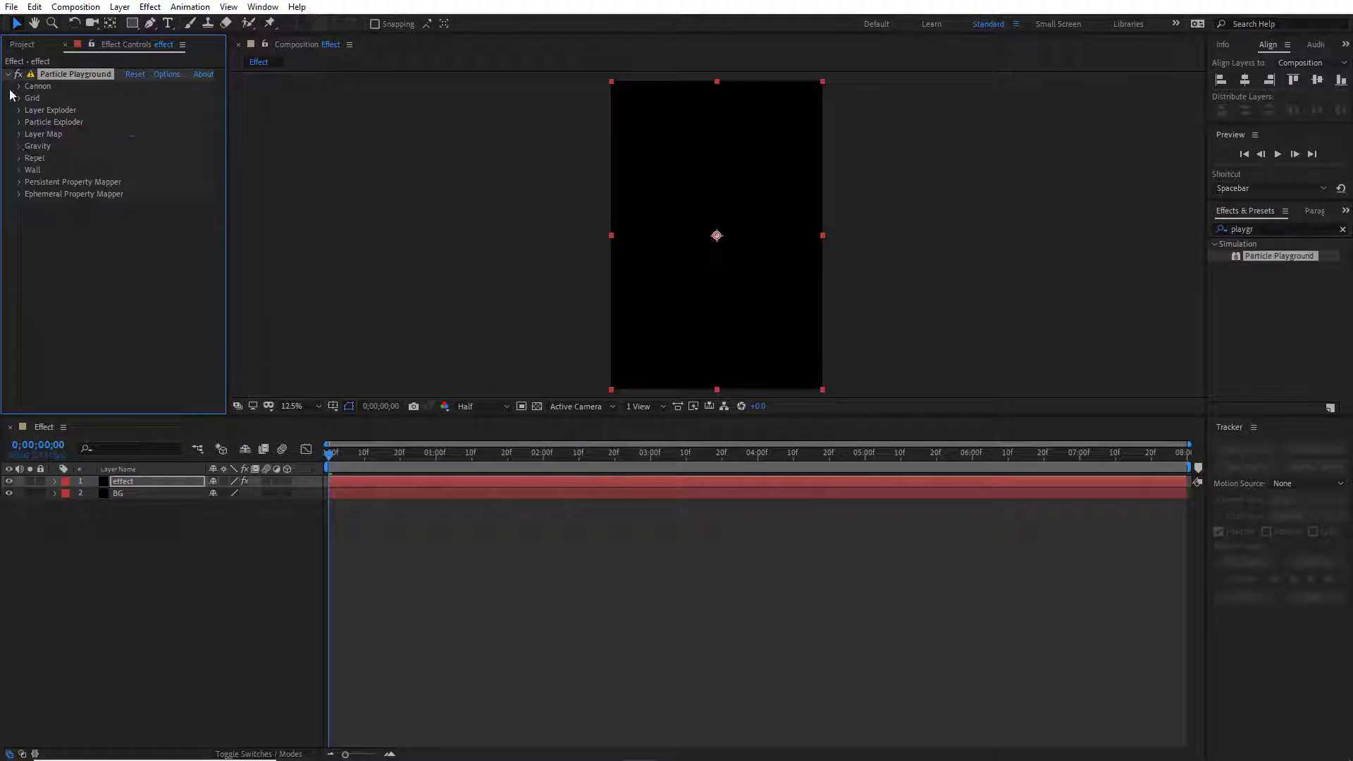
left_click(20, 98)
Step: Set the grid to 2400 wide and 3500 high with white letters
left_click(135, 122)
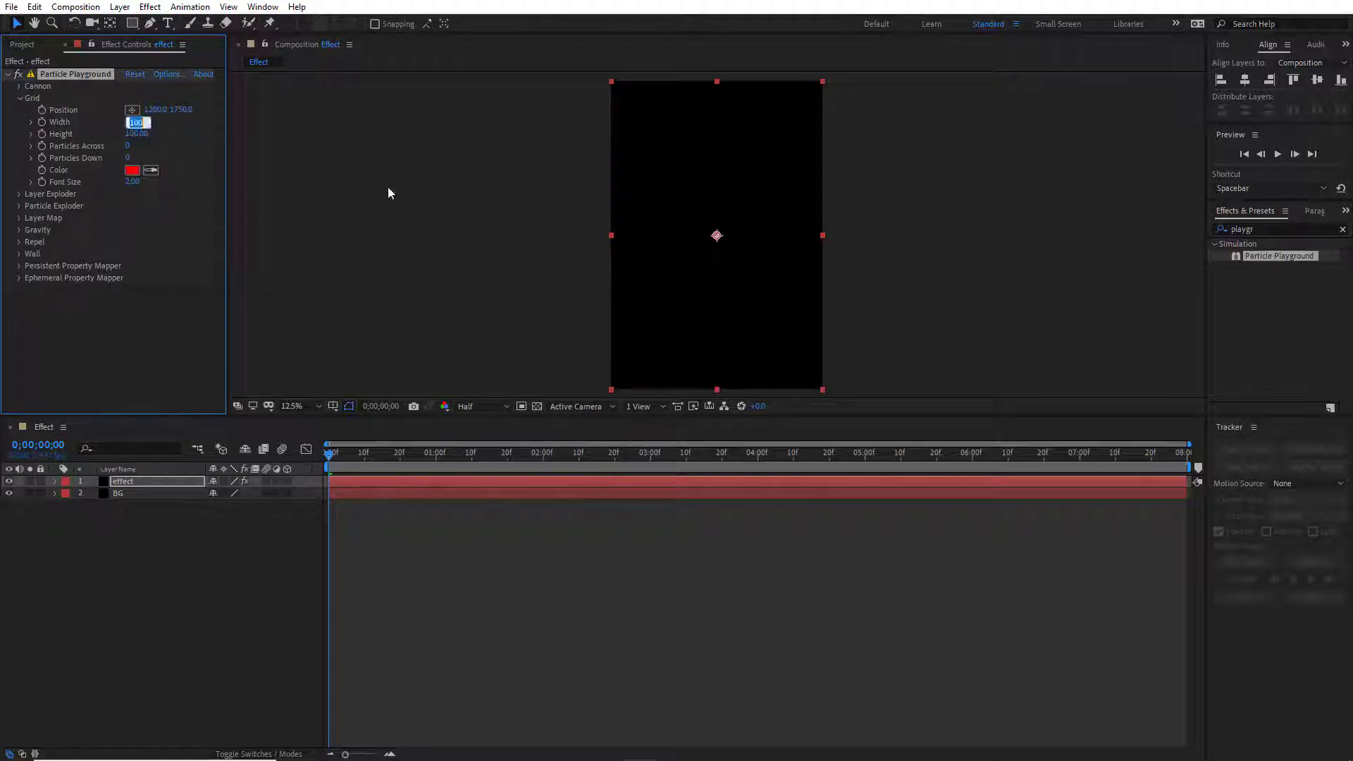
key("Tab")
key("Tab")
key("Tab")
type("62")
key("Tab")
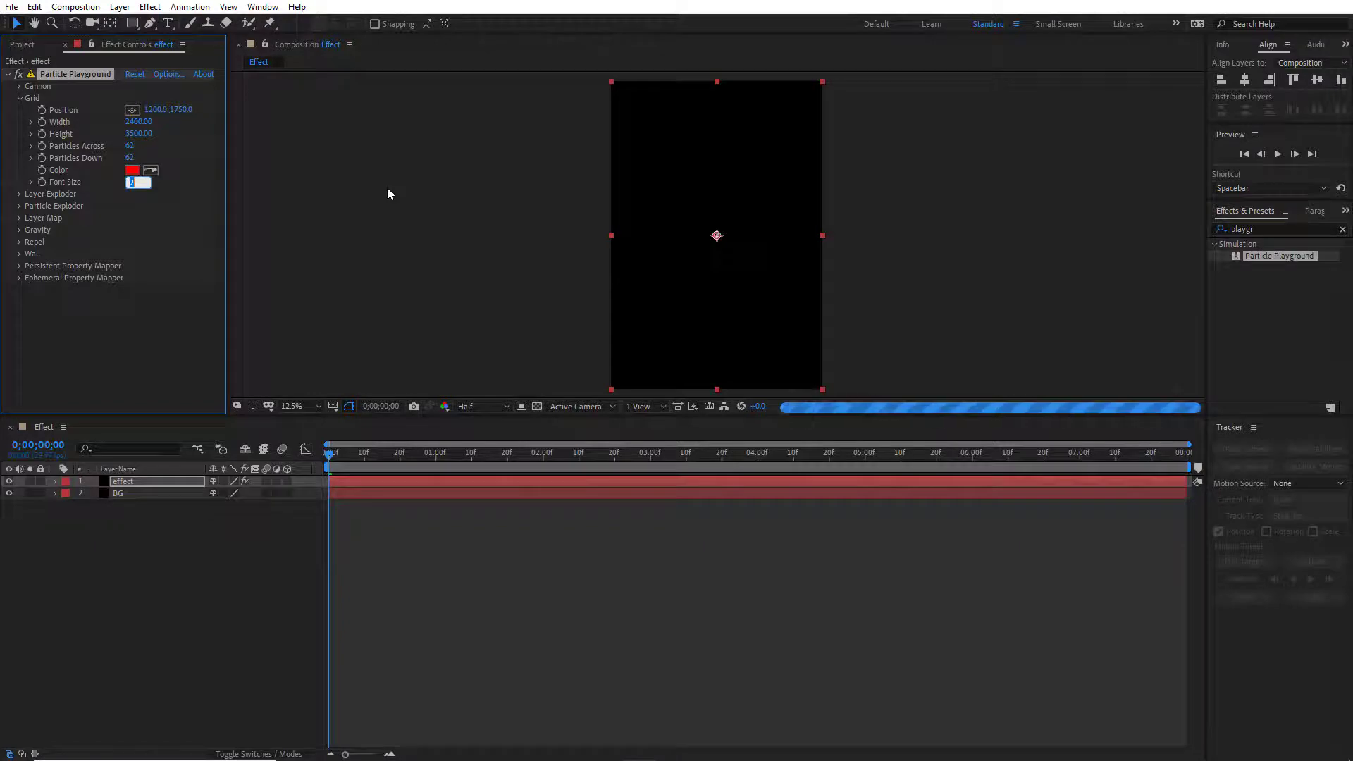
type("35")
key("Return")
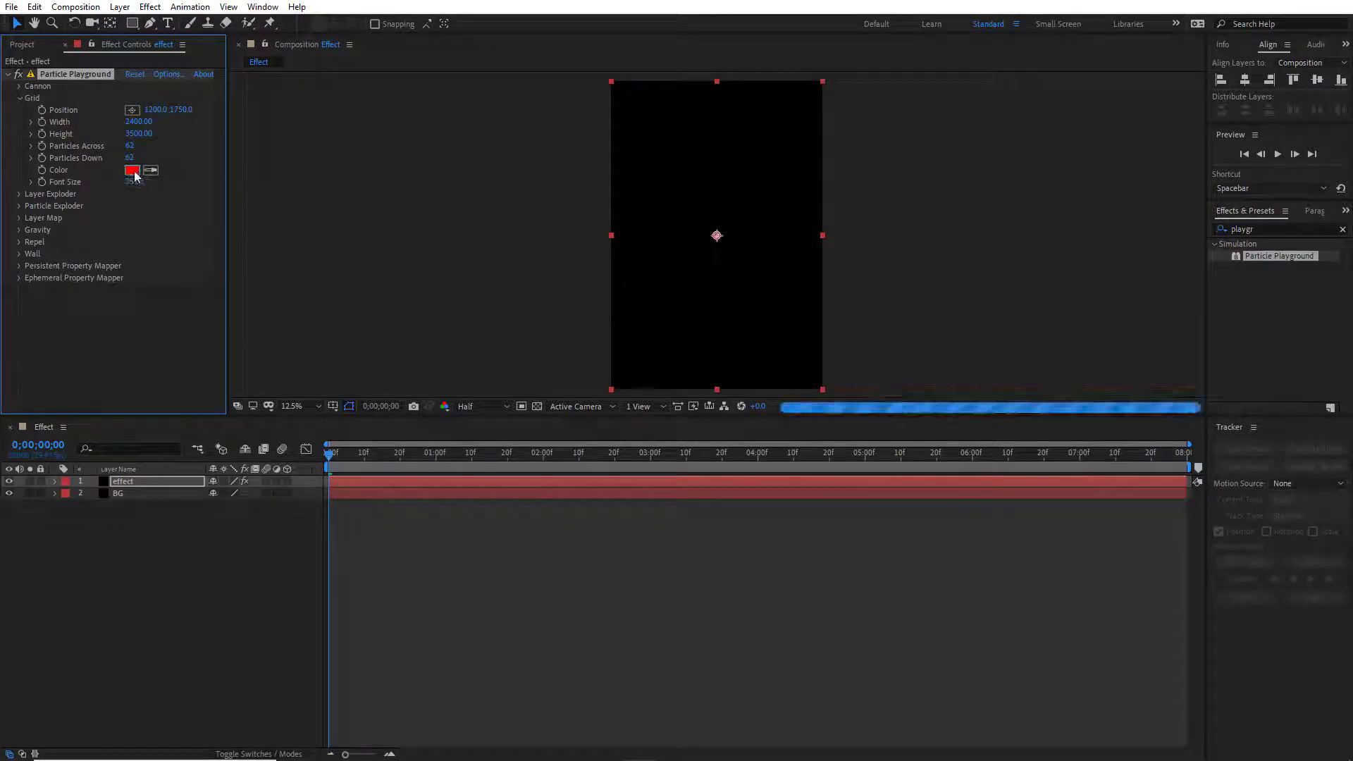
left_click(132, 169)
left_click(467, 489)
left_click(772, 491)
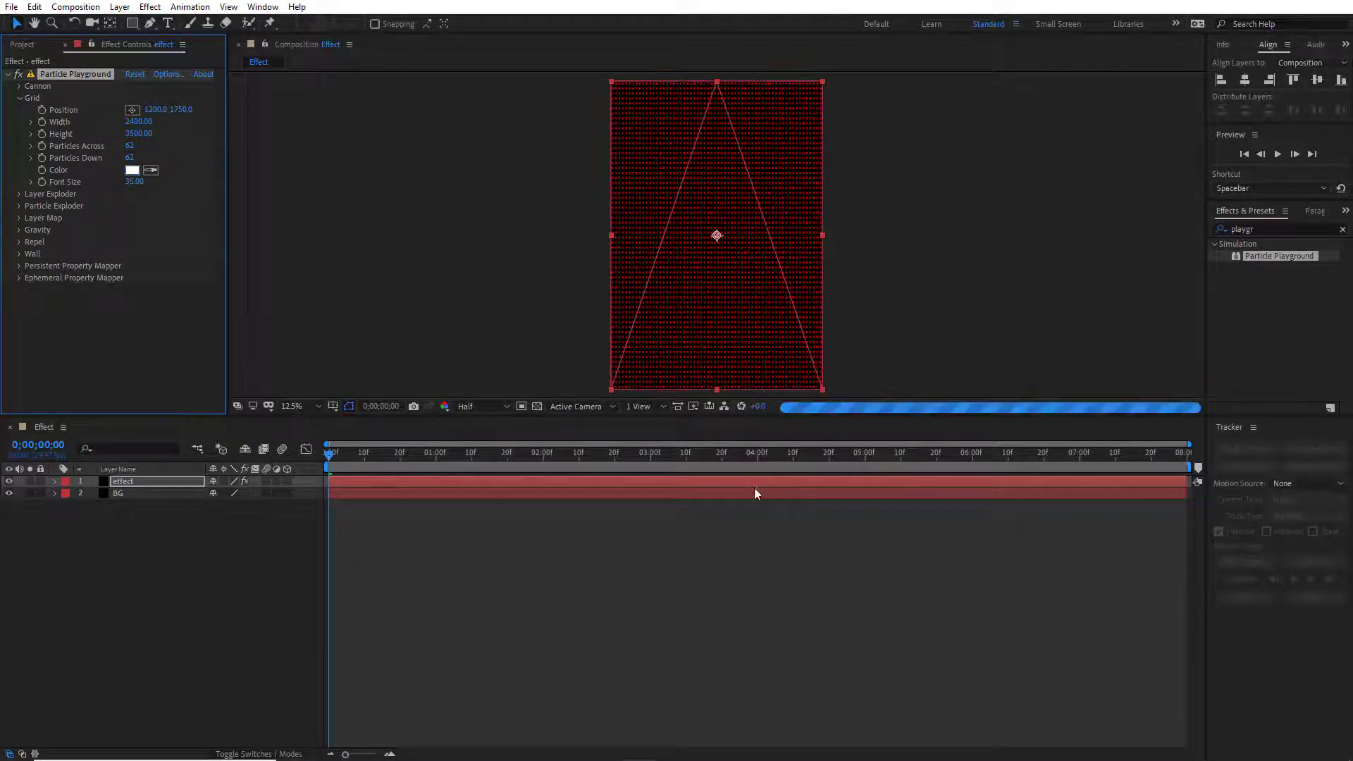
Step: Adjust the grid font size to 62, then to 57
key("period")
key("period")
key("period")
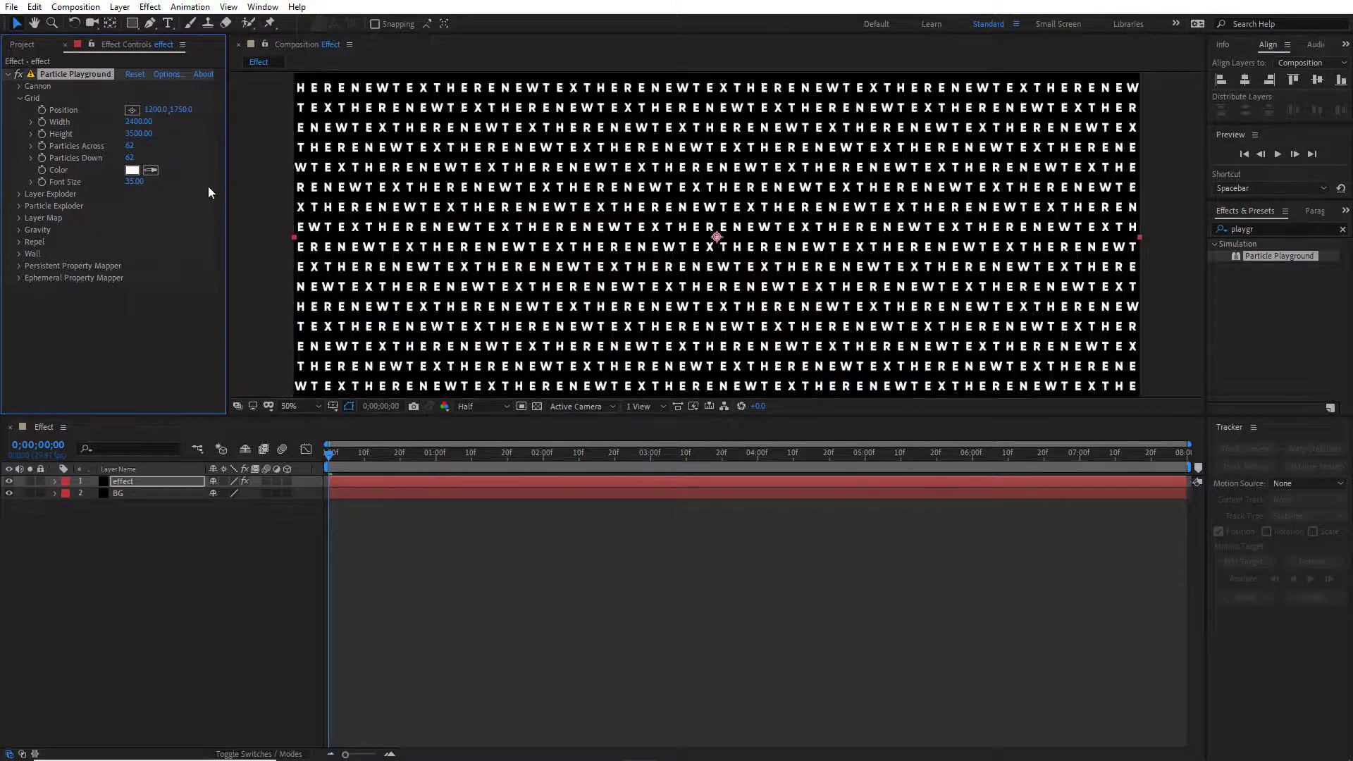
type("62")
key("Return")
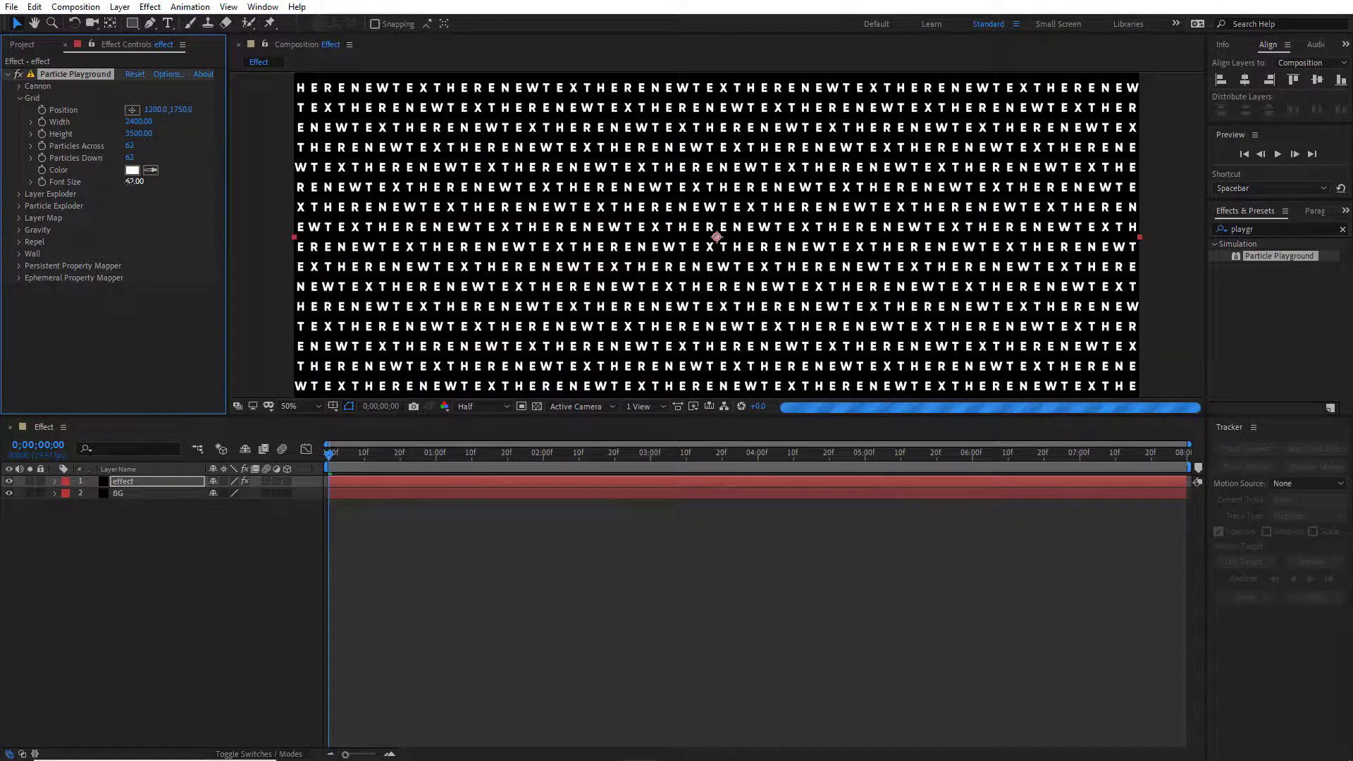
key("comma")
left_click(126, 181)
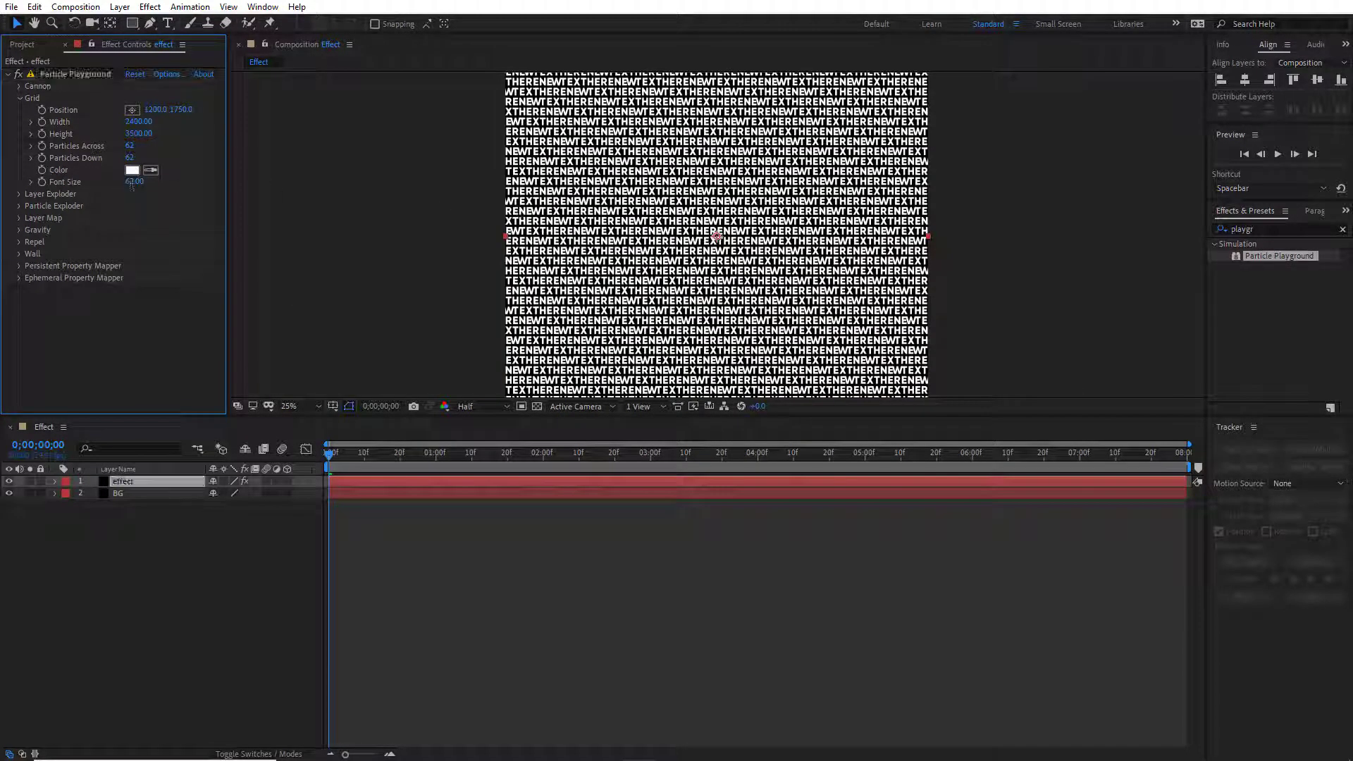
type("57")
key("Return")
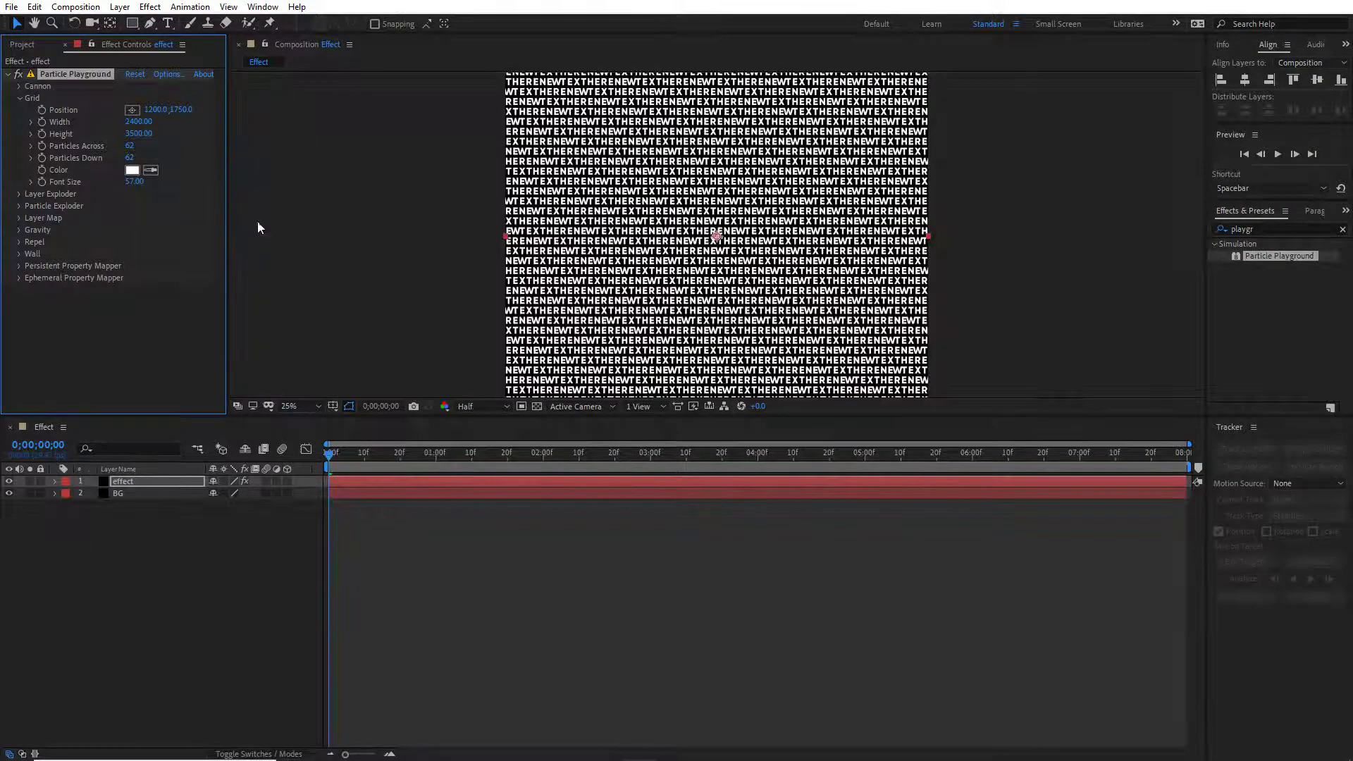
key("comma")
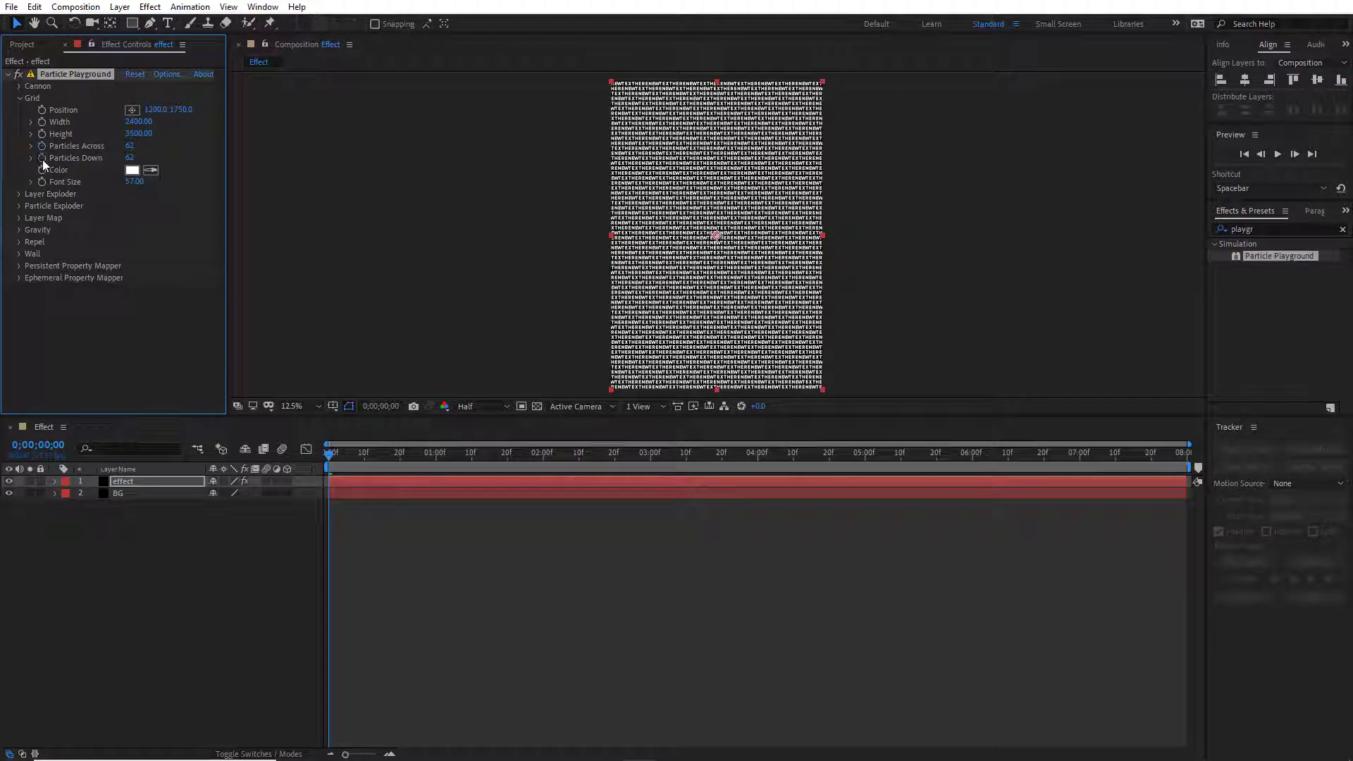
key("Page_Down")
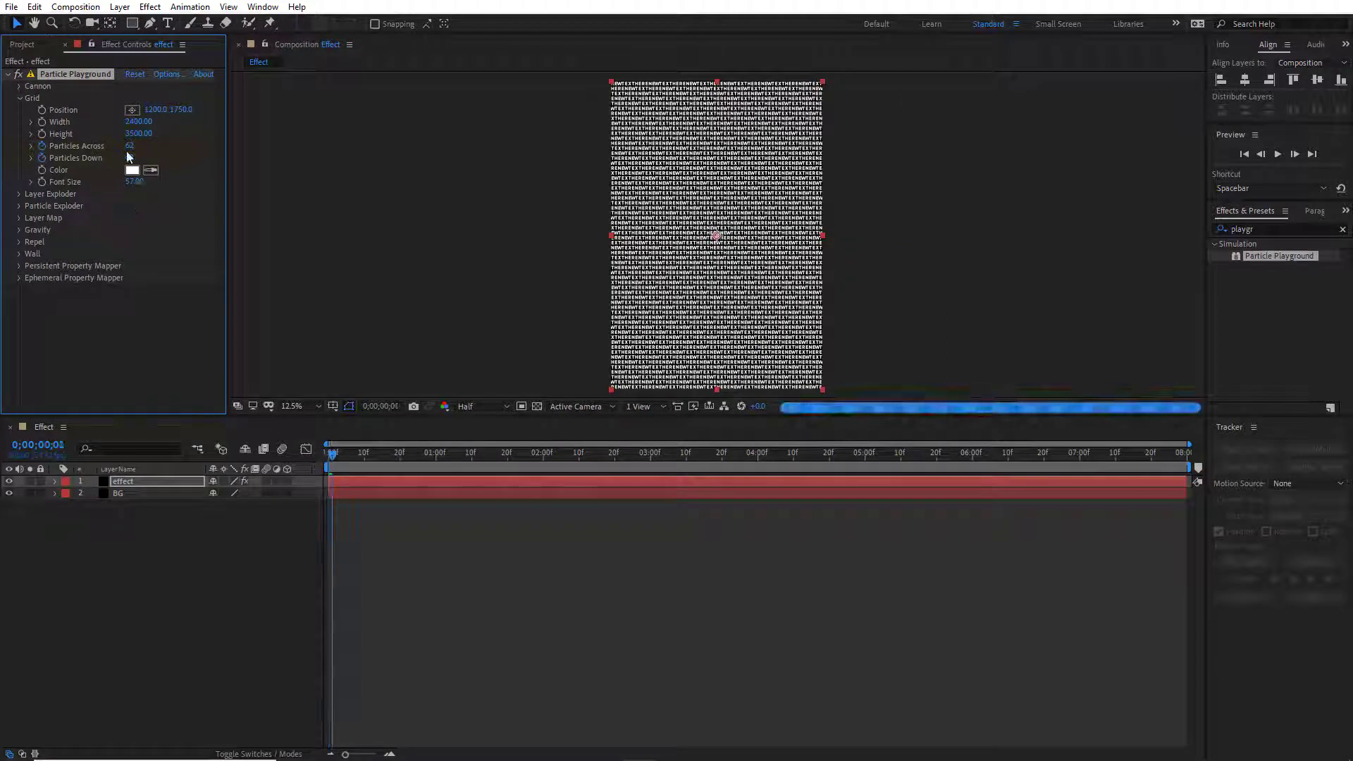
Step: Set Particles Across to 0
left_click(130, 146)
type("0")
key("Return")
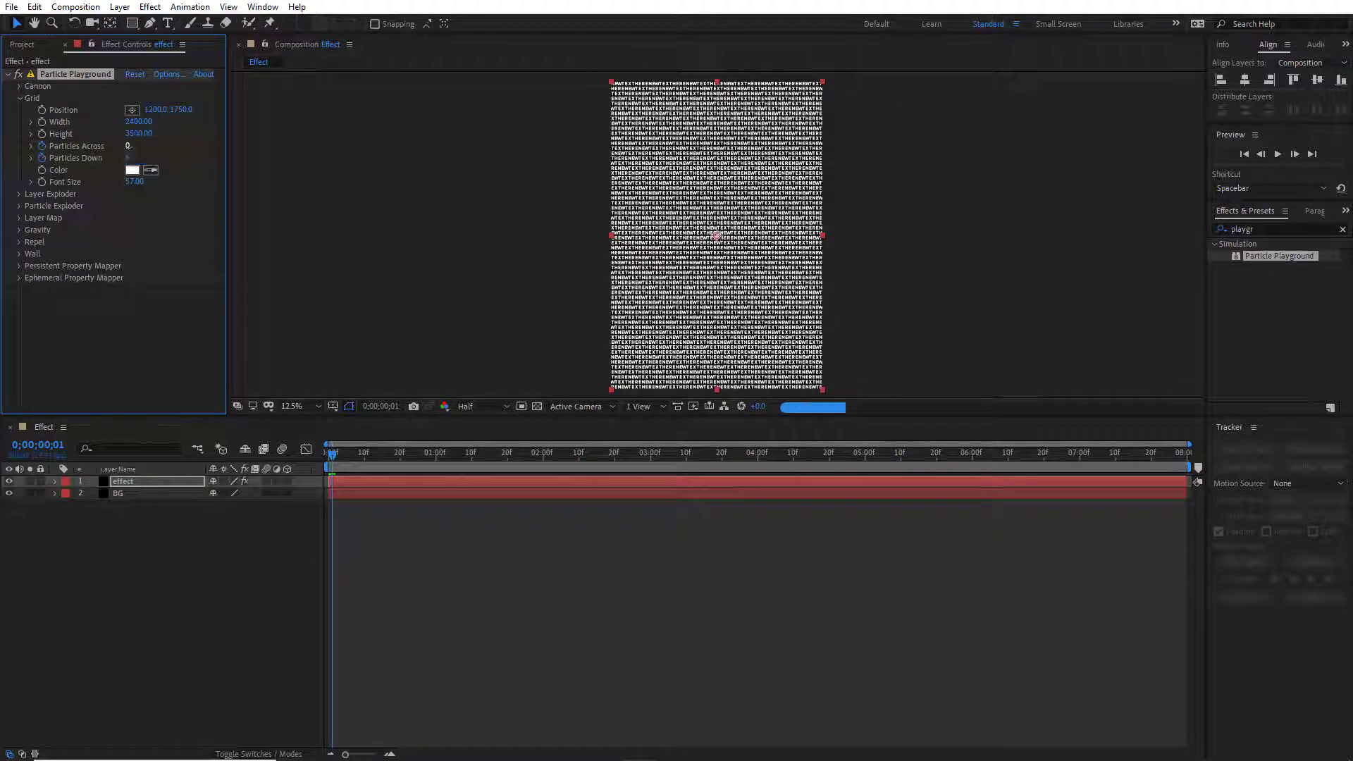
key("Page_Down")
key("Page_Down")
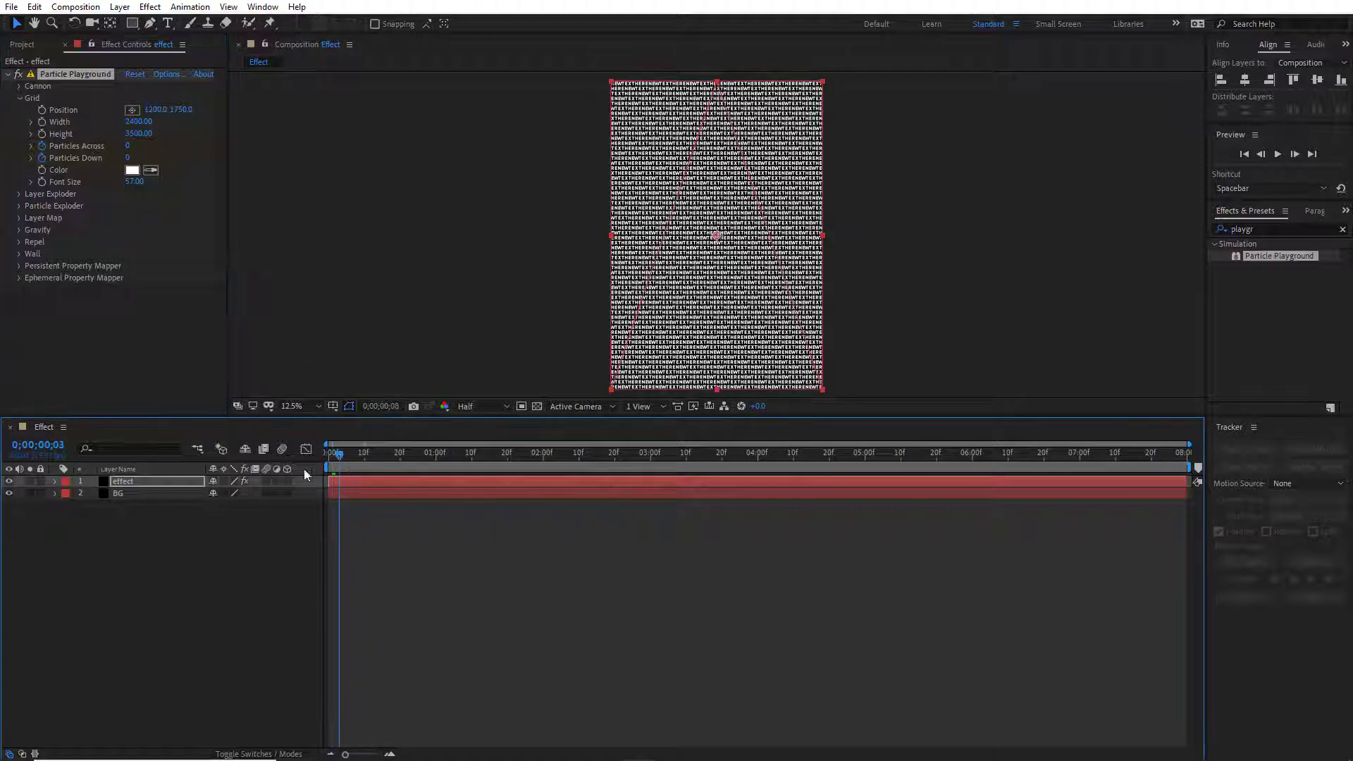
Step: Create a new composition named map
left_click(200, 558)
key("ctrl+k")
type("map")
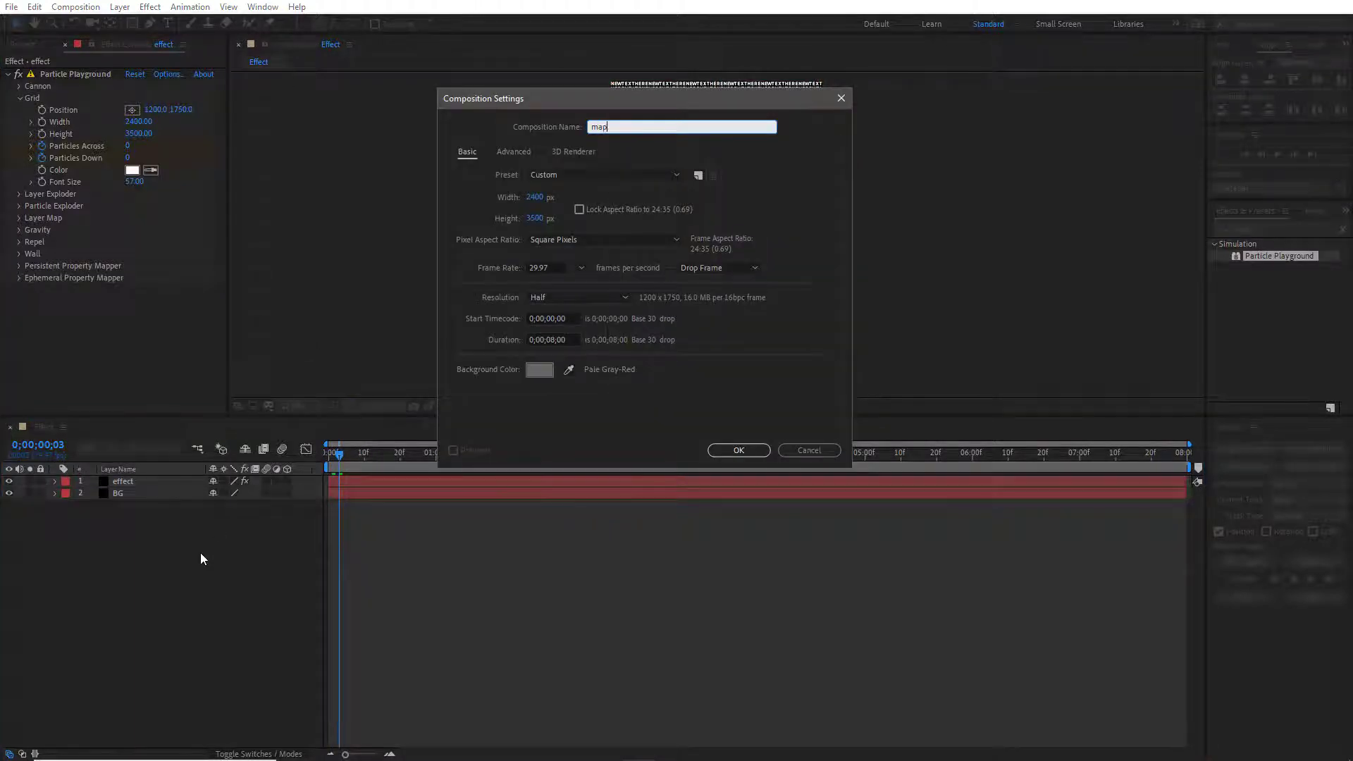
key("Return")
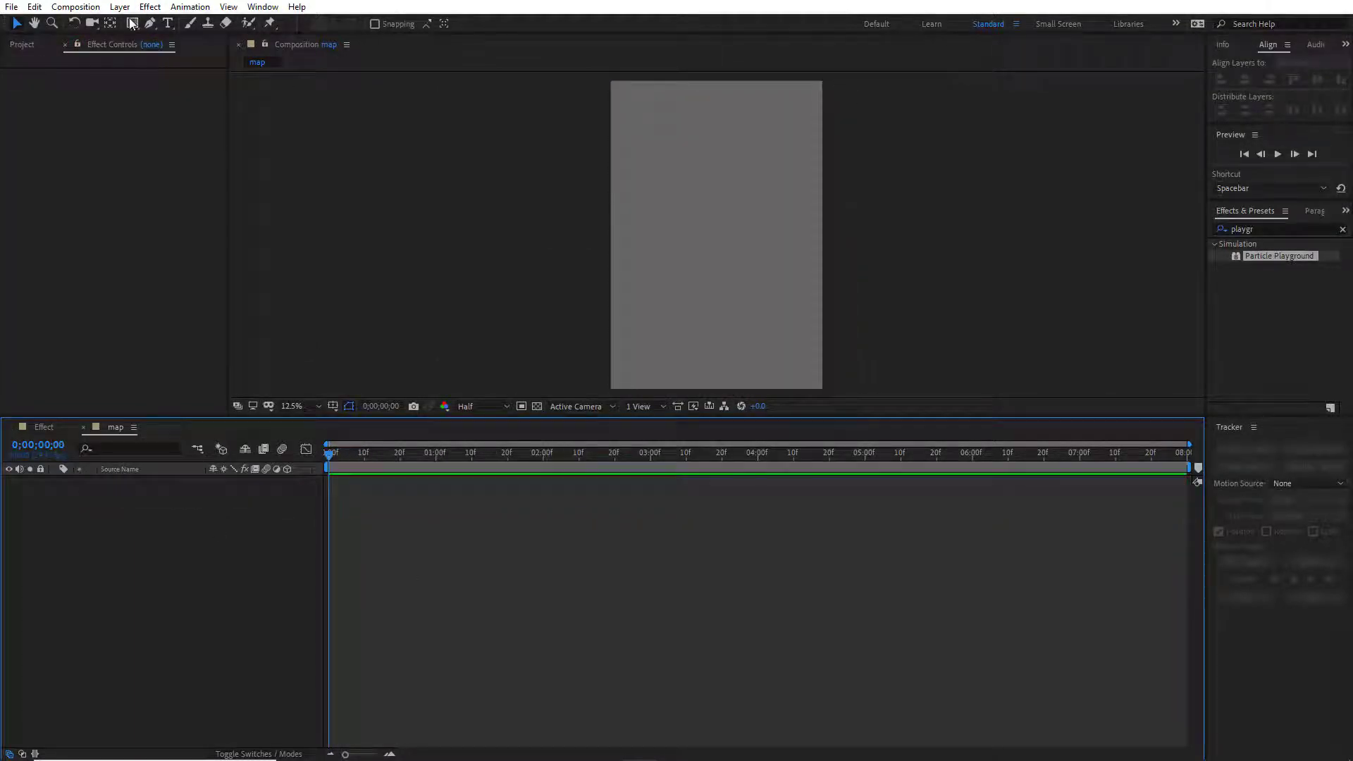
Step: Fill the map comp with a rectangle carrying a diagonal gradient from top-left
left_click(131, 23)
double_click(132, 23)
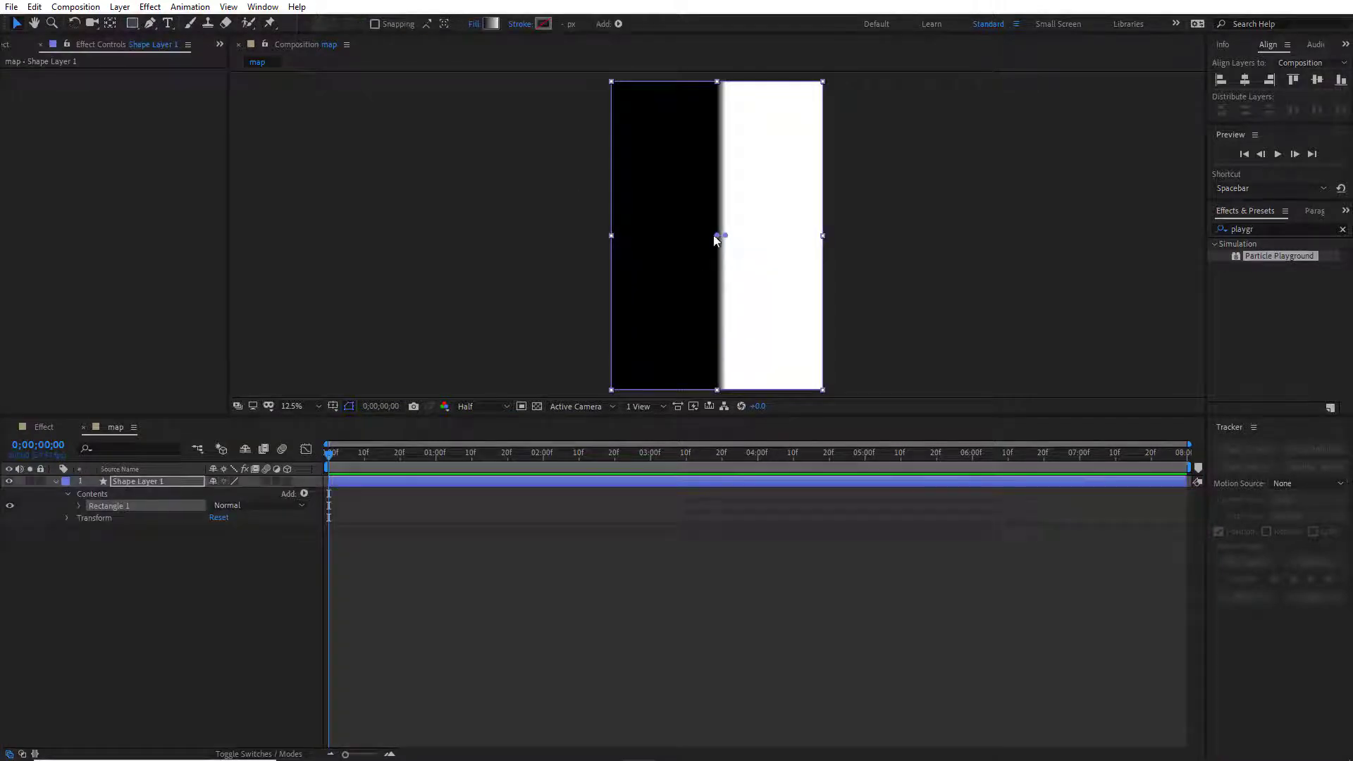
left_click_drag(718, 237, 611, 82)
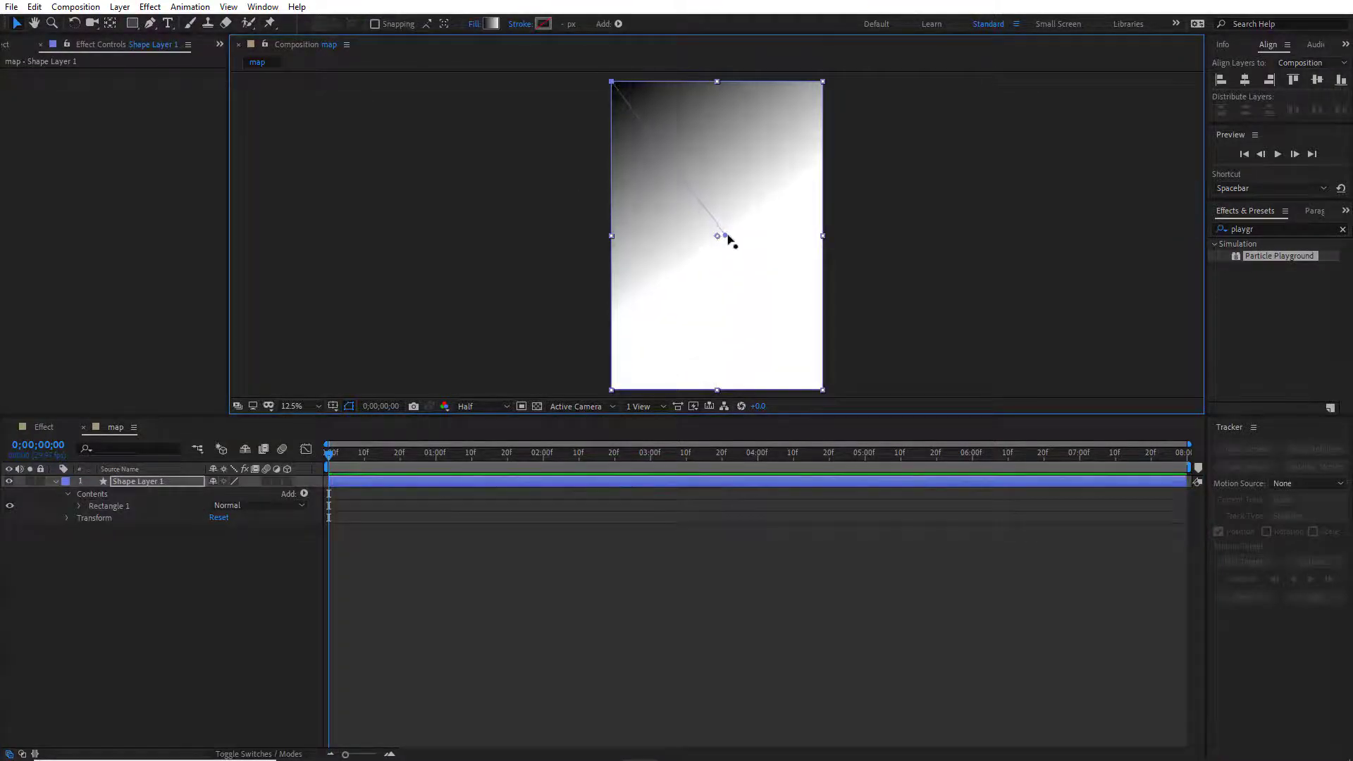
left_click_drag(726, 237, 776, 331)
left_click(155, 481)
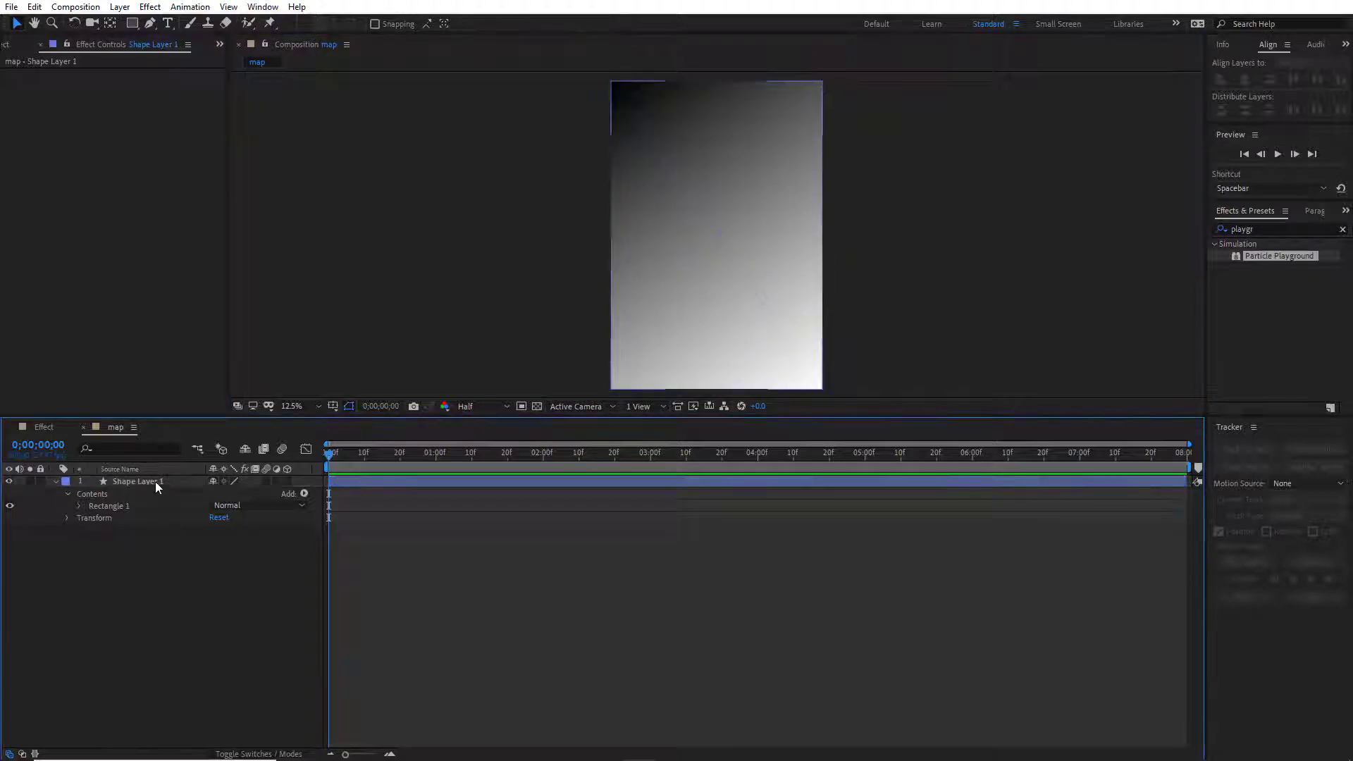
Step: Apply Colorama to the gradient shape layer
left_click(1247, 229)
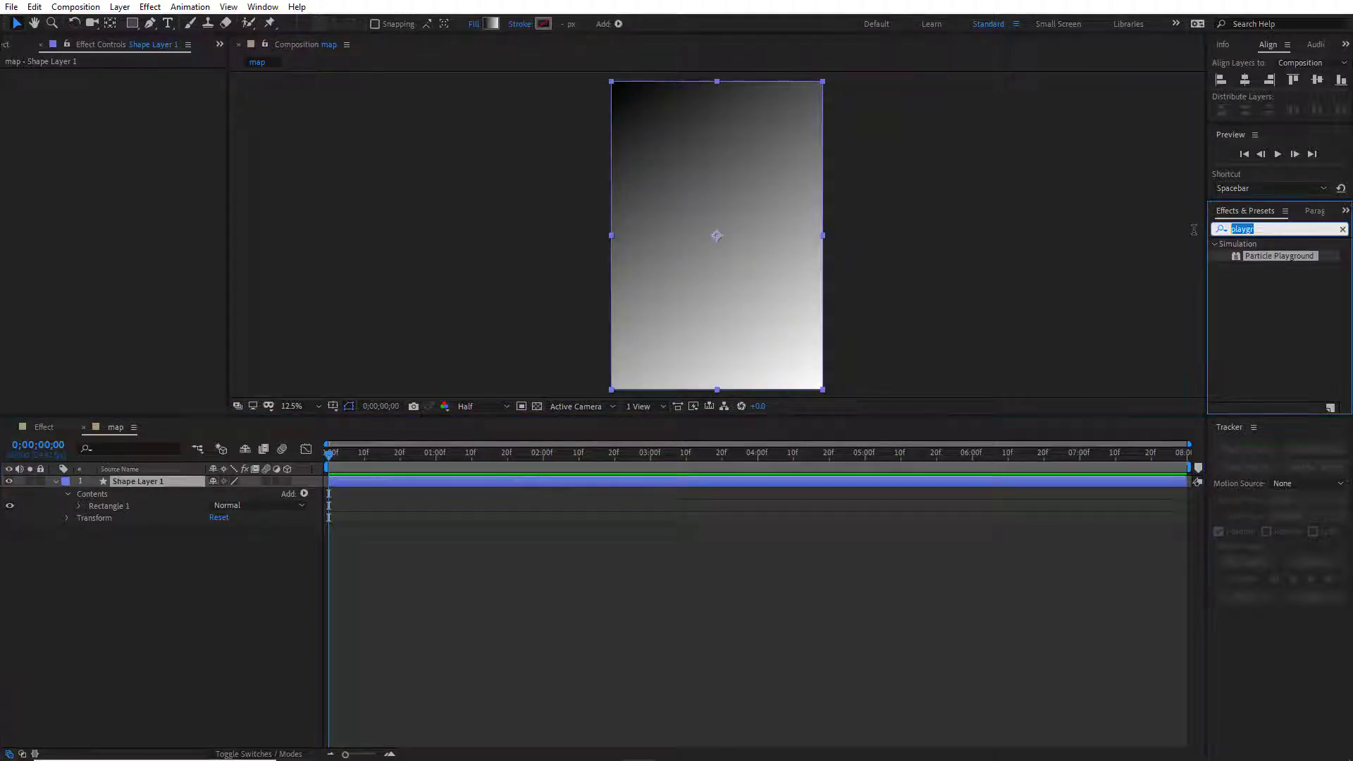
type("colora")
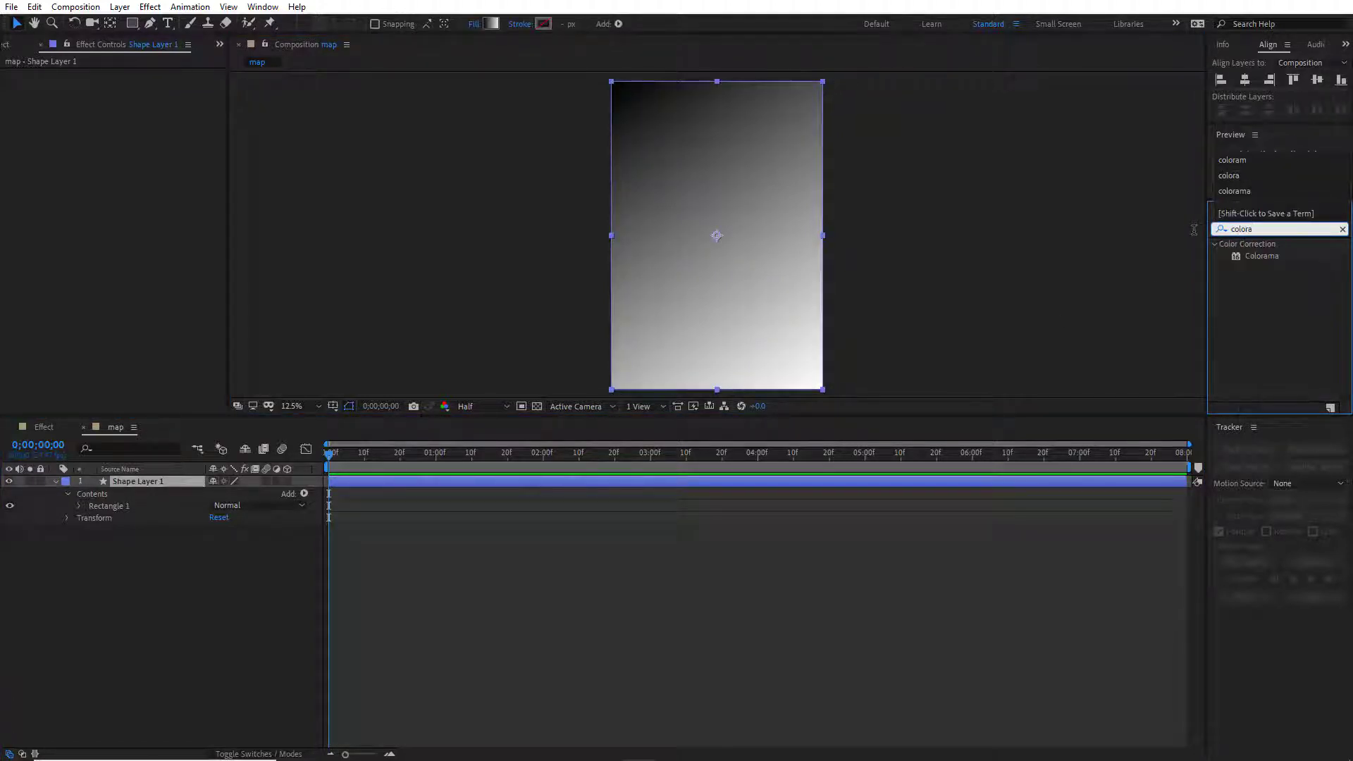
left_click_drag(1261, 257, 139, 486)
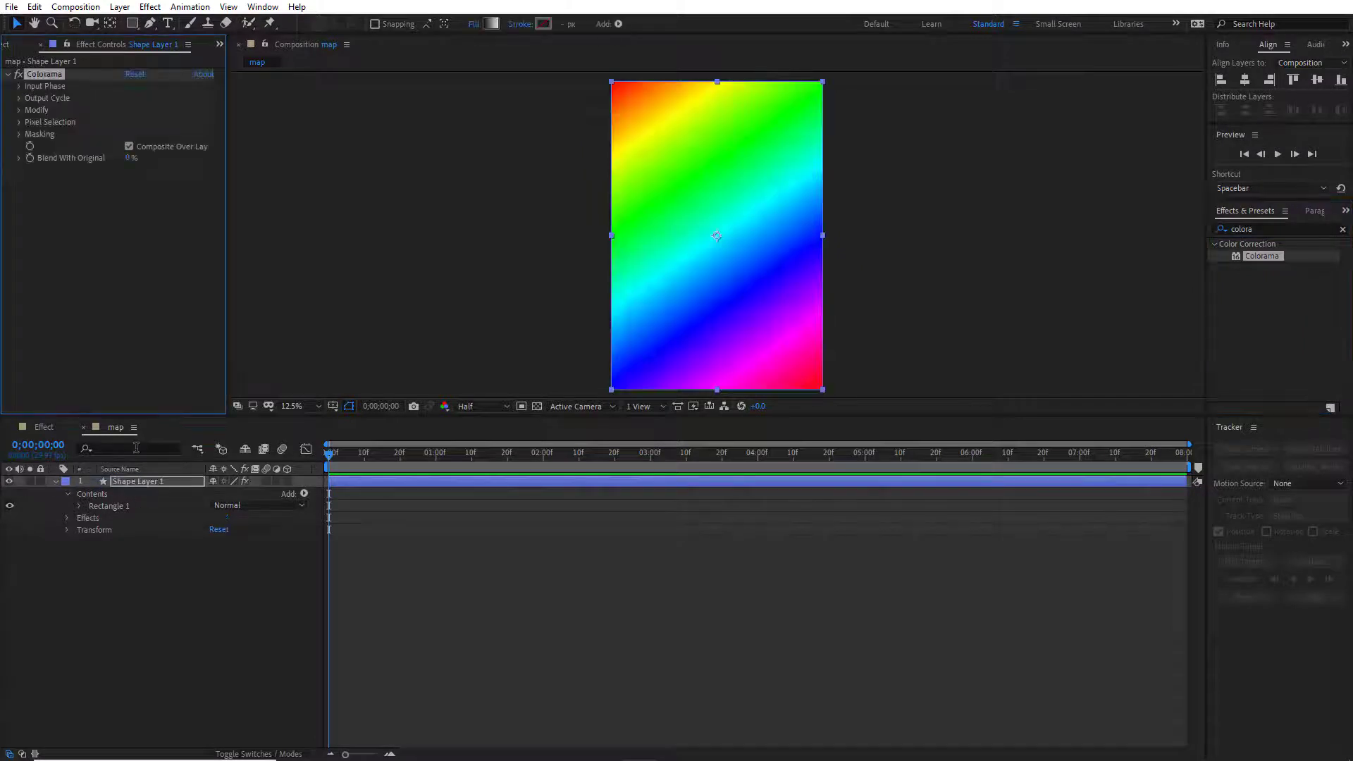
Step: Give Colorama the Ramp Grey output cycle with 12 cycle repetitions and softer stripes
left_click(19, 99)
left_click(159, 110)
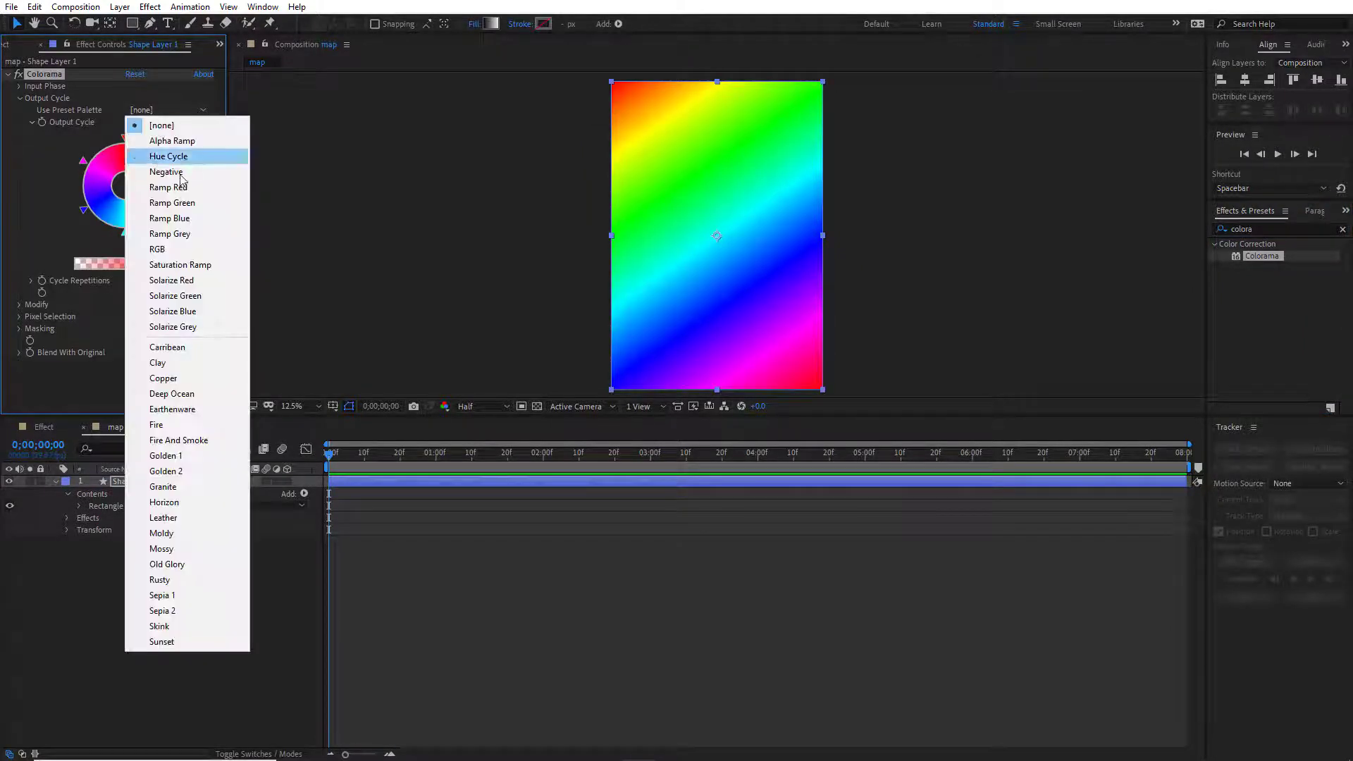
left_click(184, 218)
left_click(165, 110)
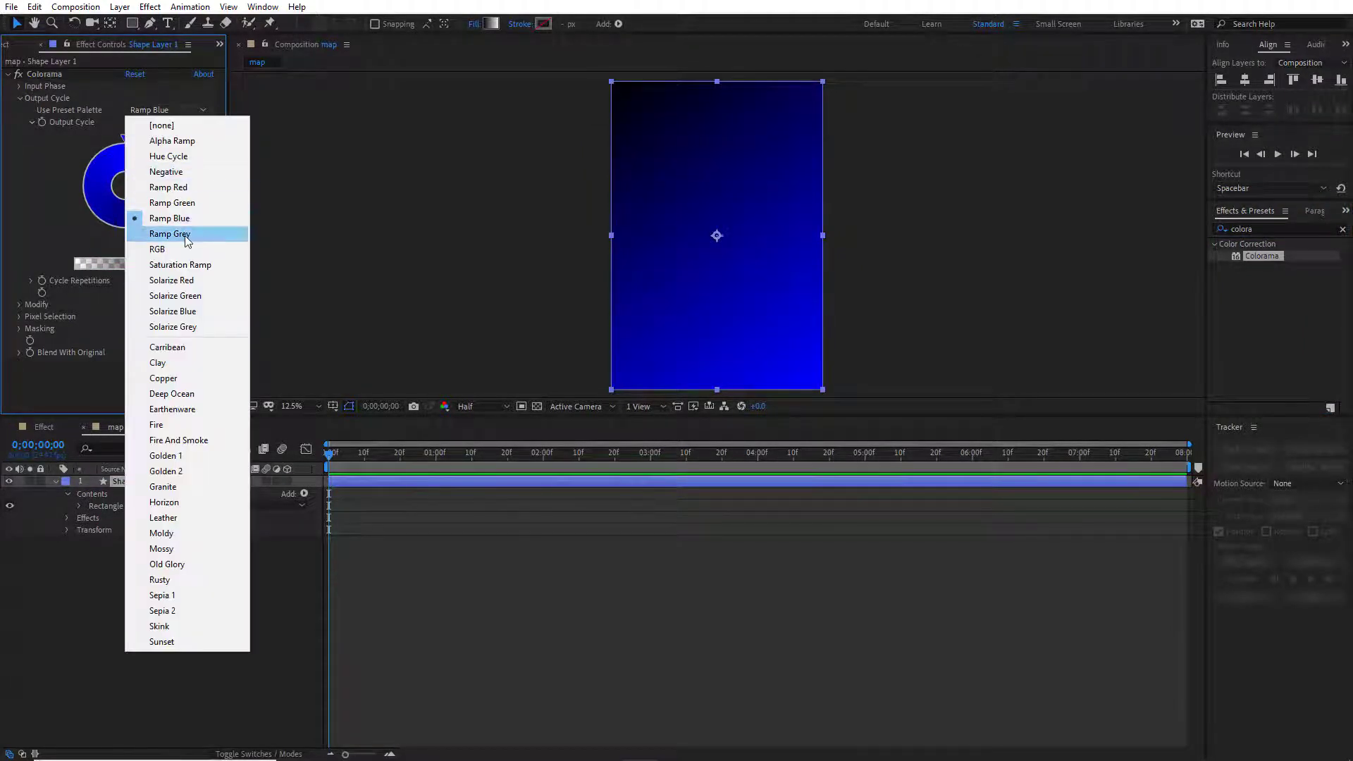
left_click(209, 233)
left_click(132, 280)
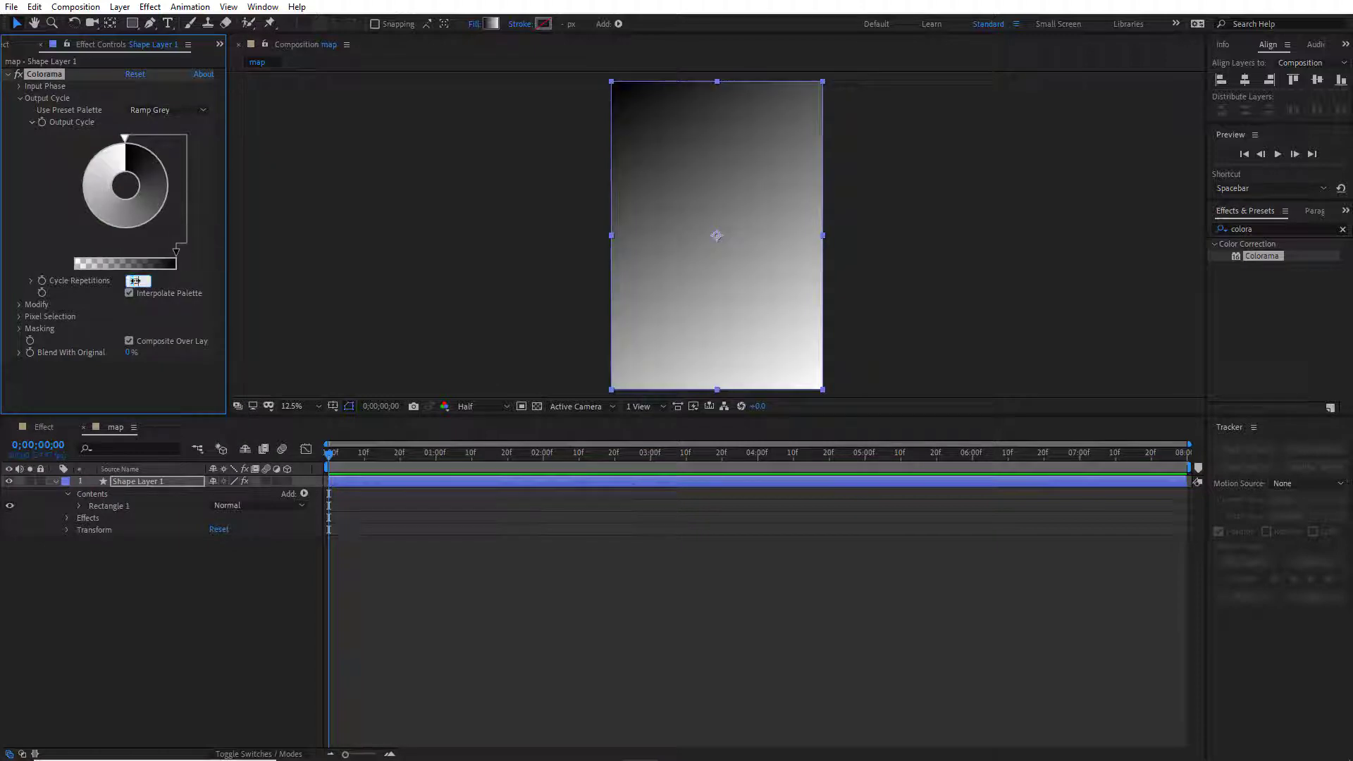
type("12")
key("Return")
left_click_drag(126, 137, 126, 235)
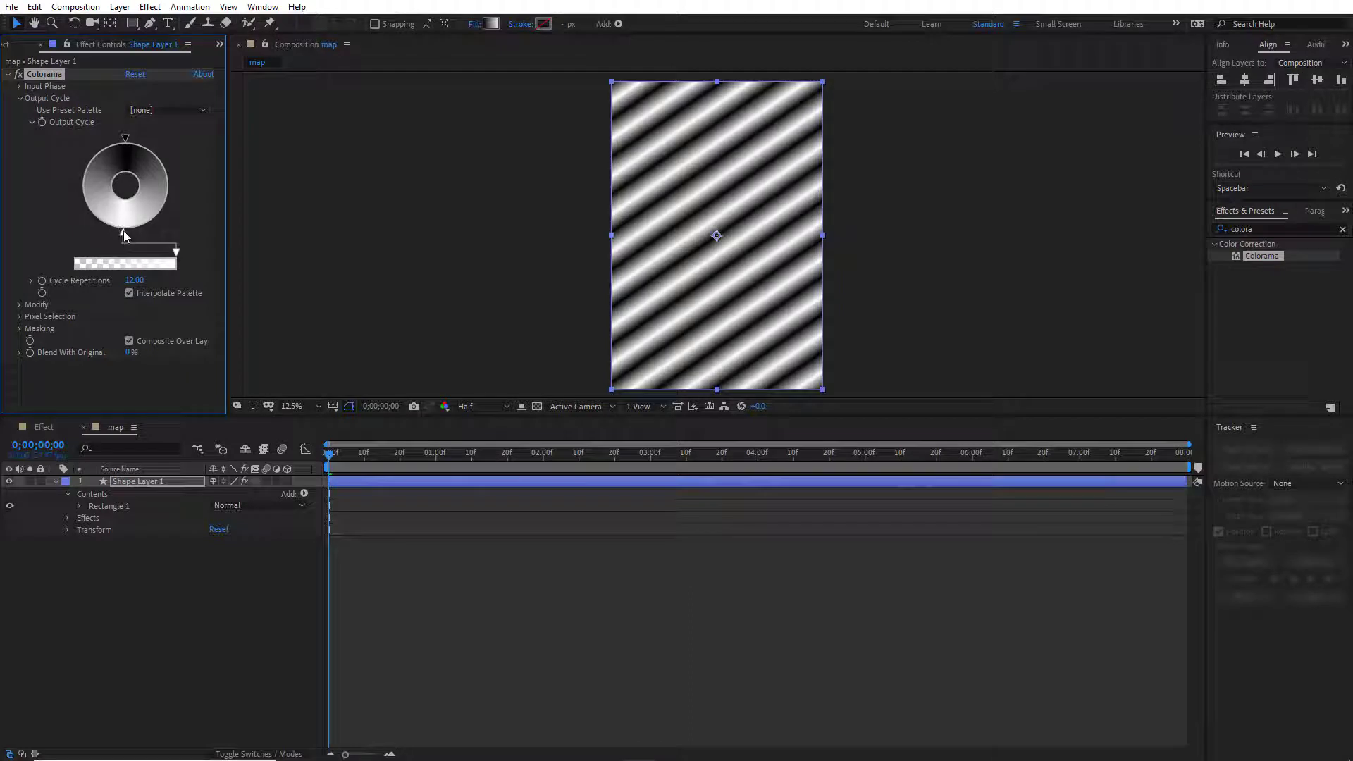
left_click(20, 98)
left_click(19, 86)
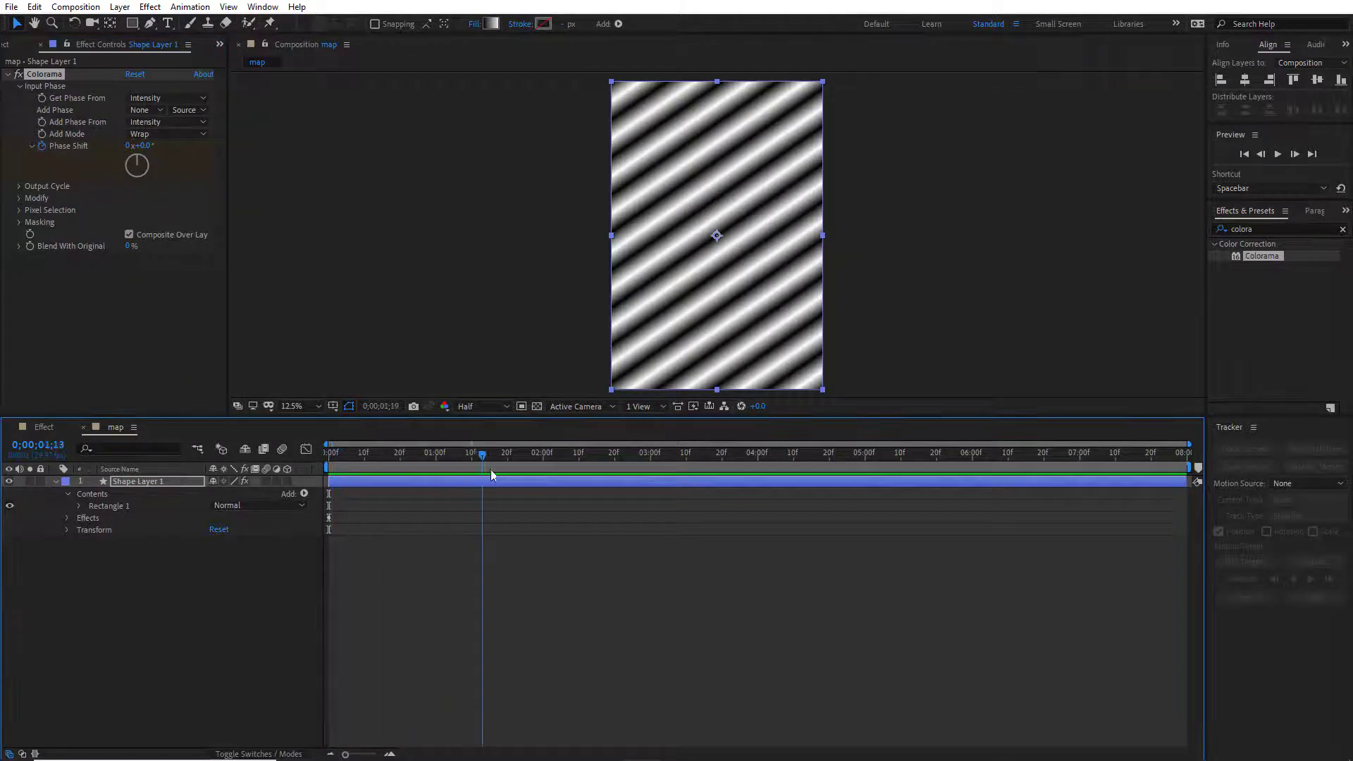
Step: At 2 seconds, keyframe Colorama Phase Shift to about -162° so the stripes drift
left_click_drag(334, 454, 544, 455)
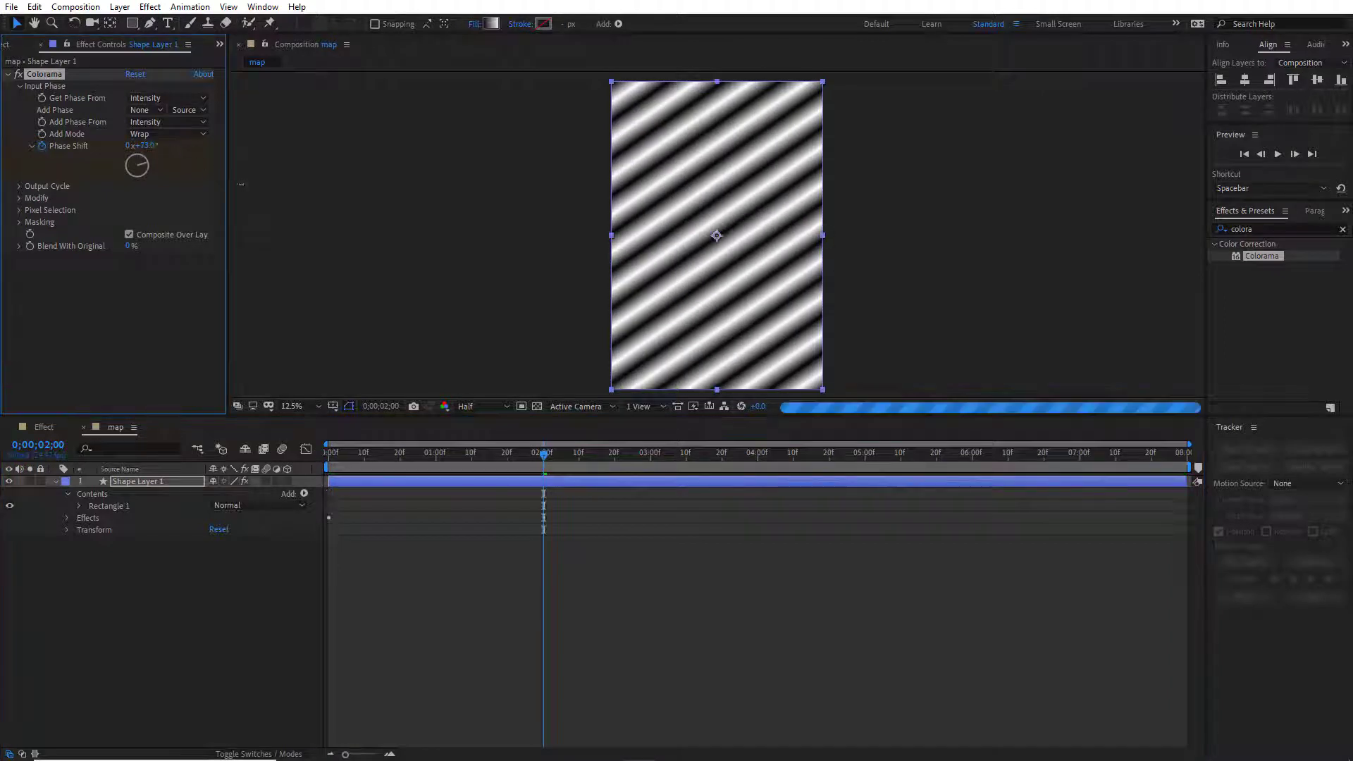
mouse_move(139, 145)
left_mouse_down()
mouse_move(39, 150)
mouse_move(28, 174)
left_mouse_up()
left_click_drag(334, 452, 521, 506)
Step: Place the map comp into the Effect comp as a hidden layer
left_click(43, 427)
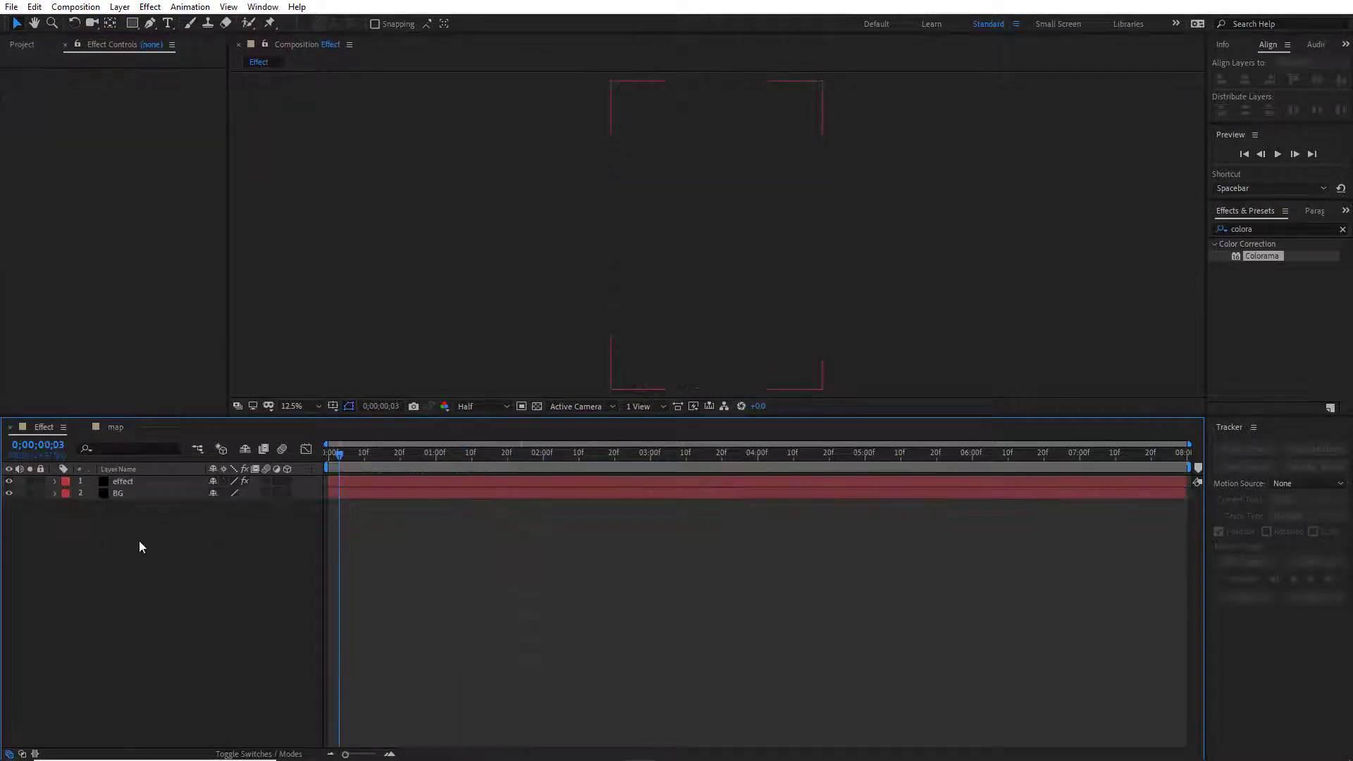
left_click(5, 43)
mouse_move(61, 186)
left_mouse_down()
mouse_move(100, 290)
mouse_move(133, 534)
left_mouse_up()
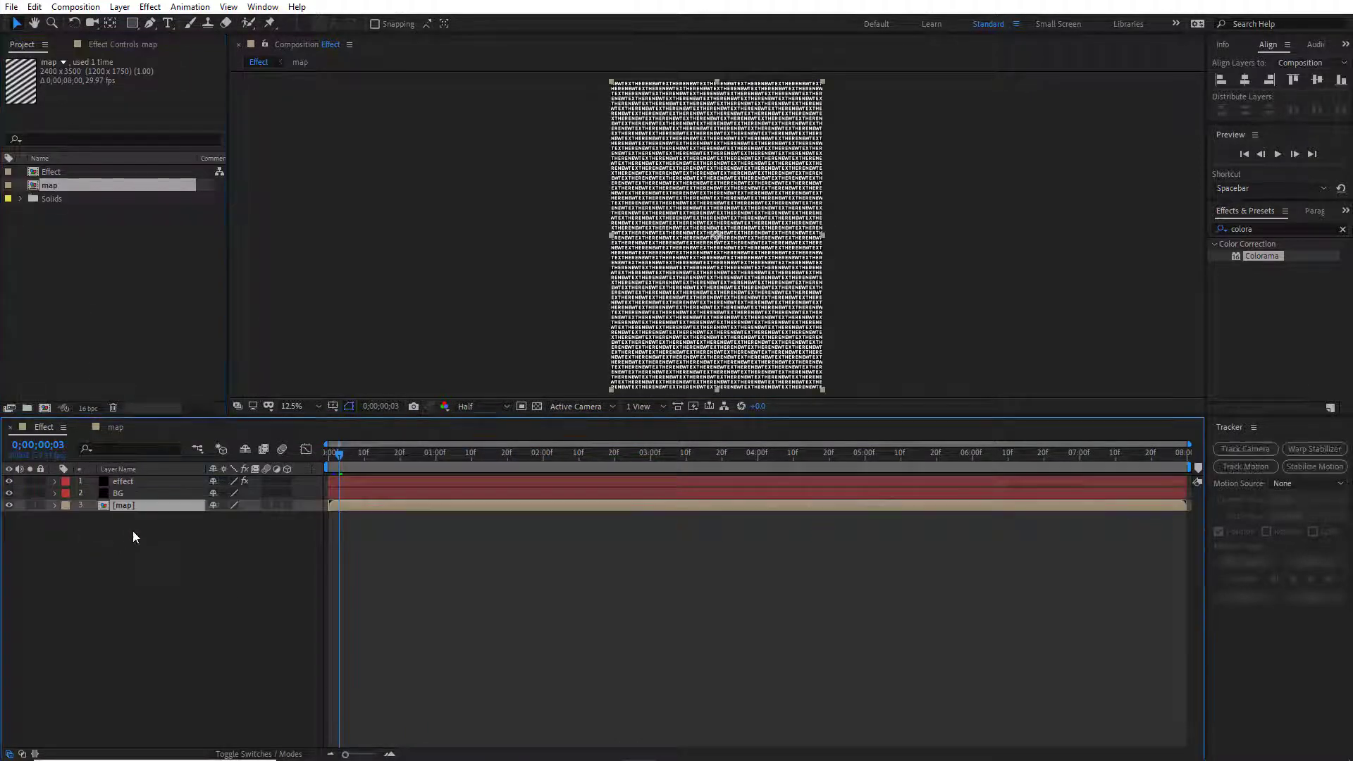
left_click(9, 505)
Step: Make Persistent Property Mapper use the map layer's red channel to drive letter Scale
left_click(123, 481)
left_click(127, 44)
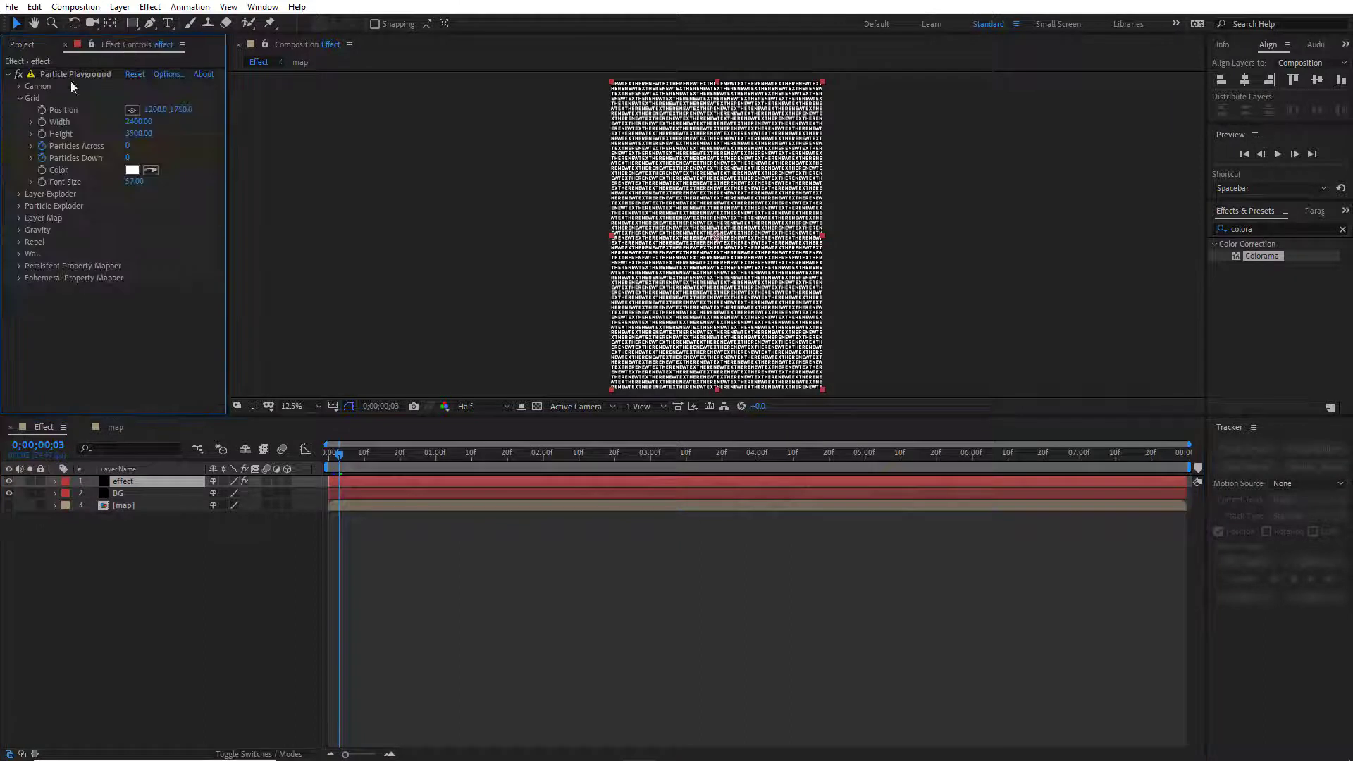
left_click(19, 265)
left_click(144, 277)
left_click(150, 345)
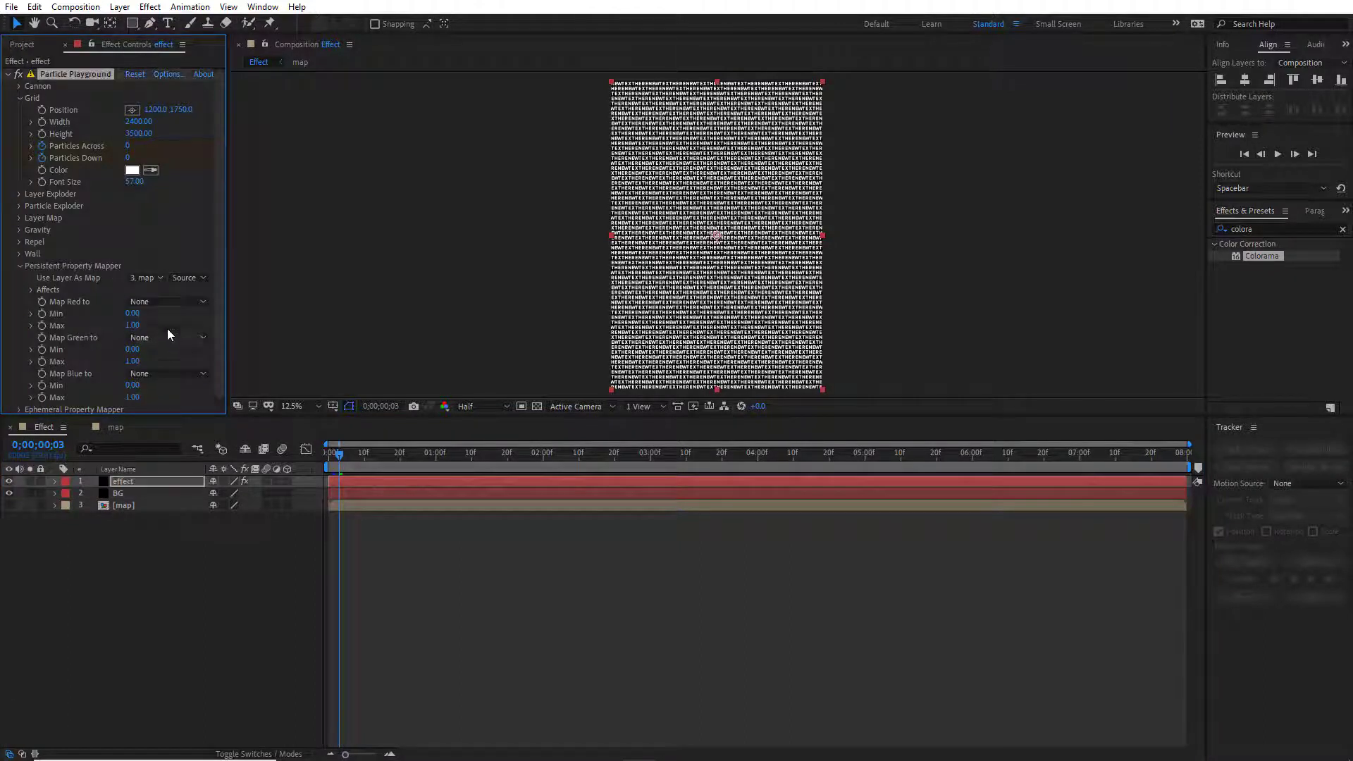
left_click(169, 302)
left_click(159, 456)
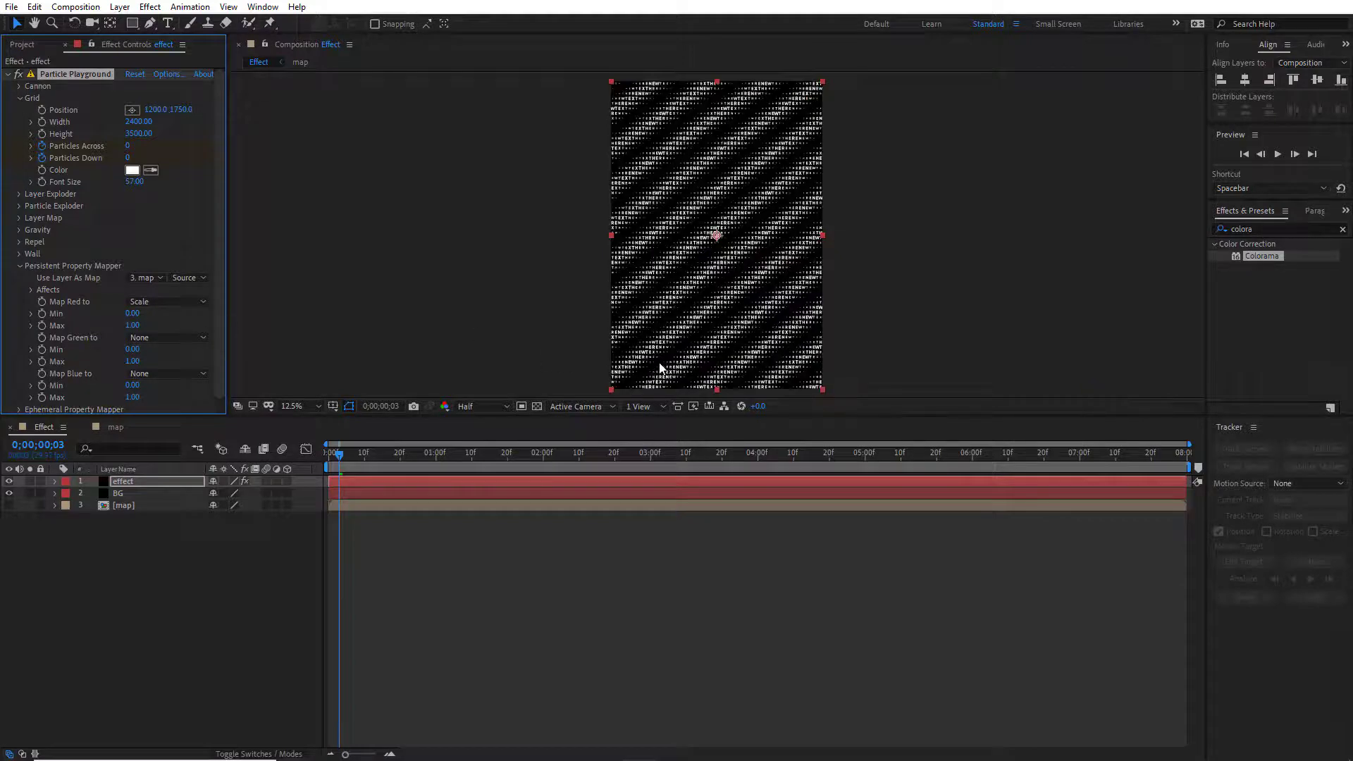
Step: Preview the letter grid from the first frame
key("period")
key("period")
key("period")
left_click(321, 455)
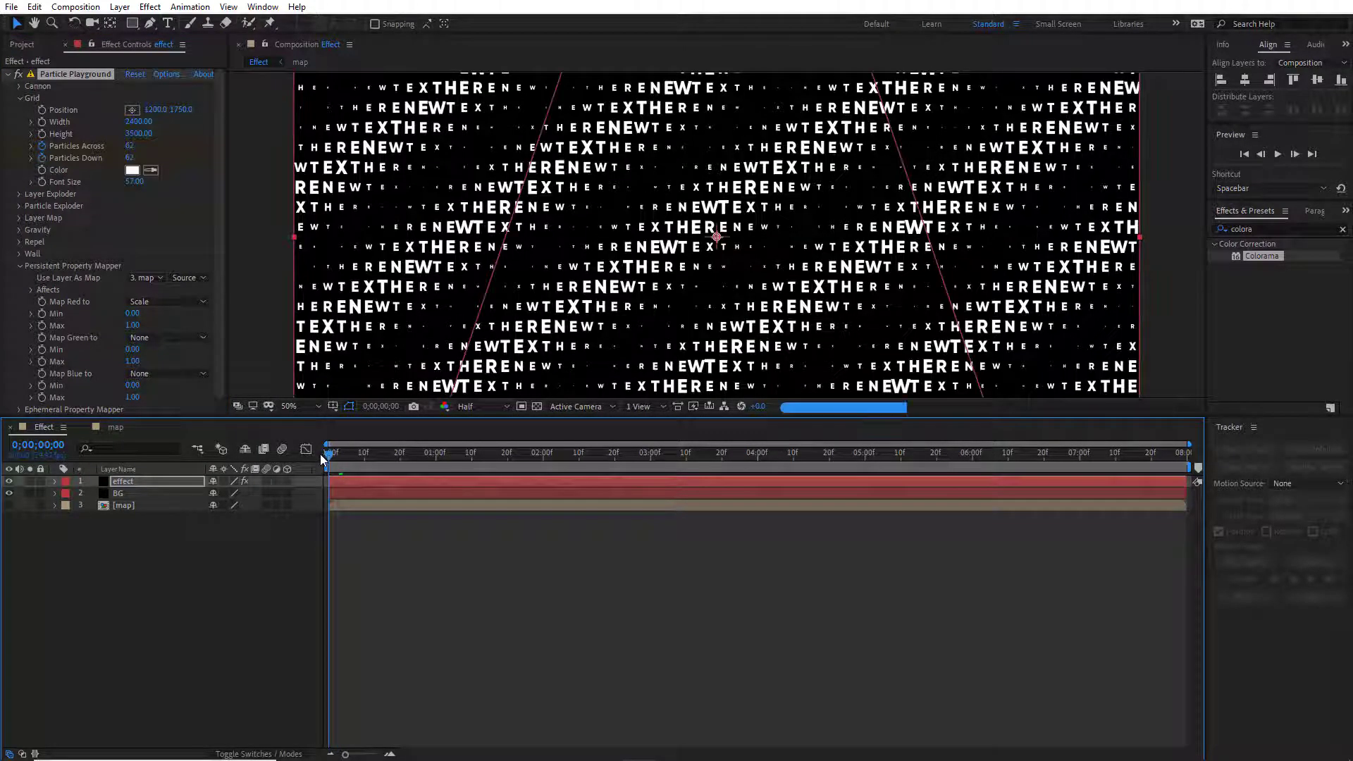
key("space")
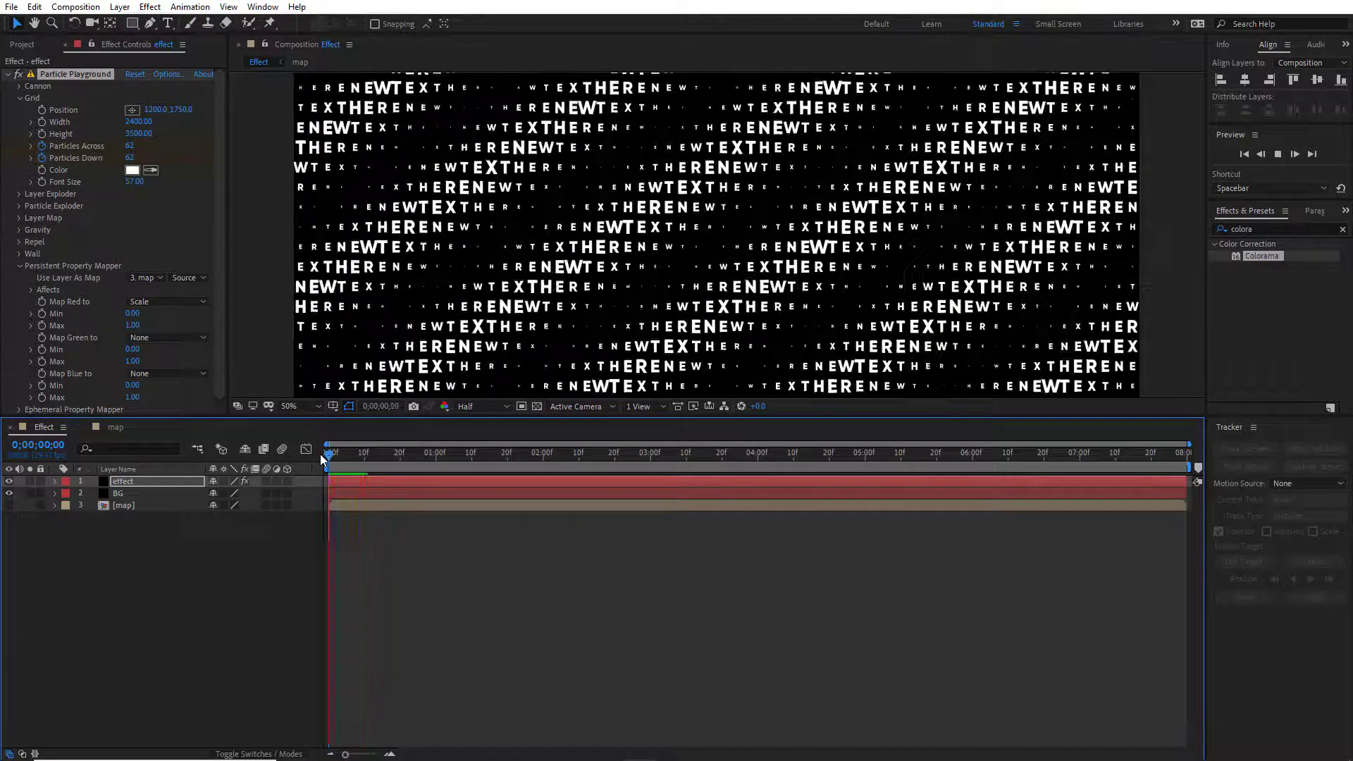
Step: Set the map's Colorama Cycle Repetitions to 0.8 for wider stripes, then return to Effect
left_click(101, 426)
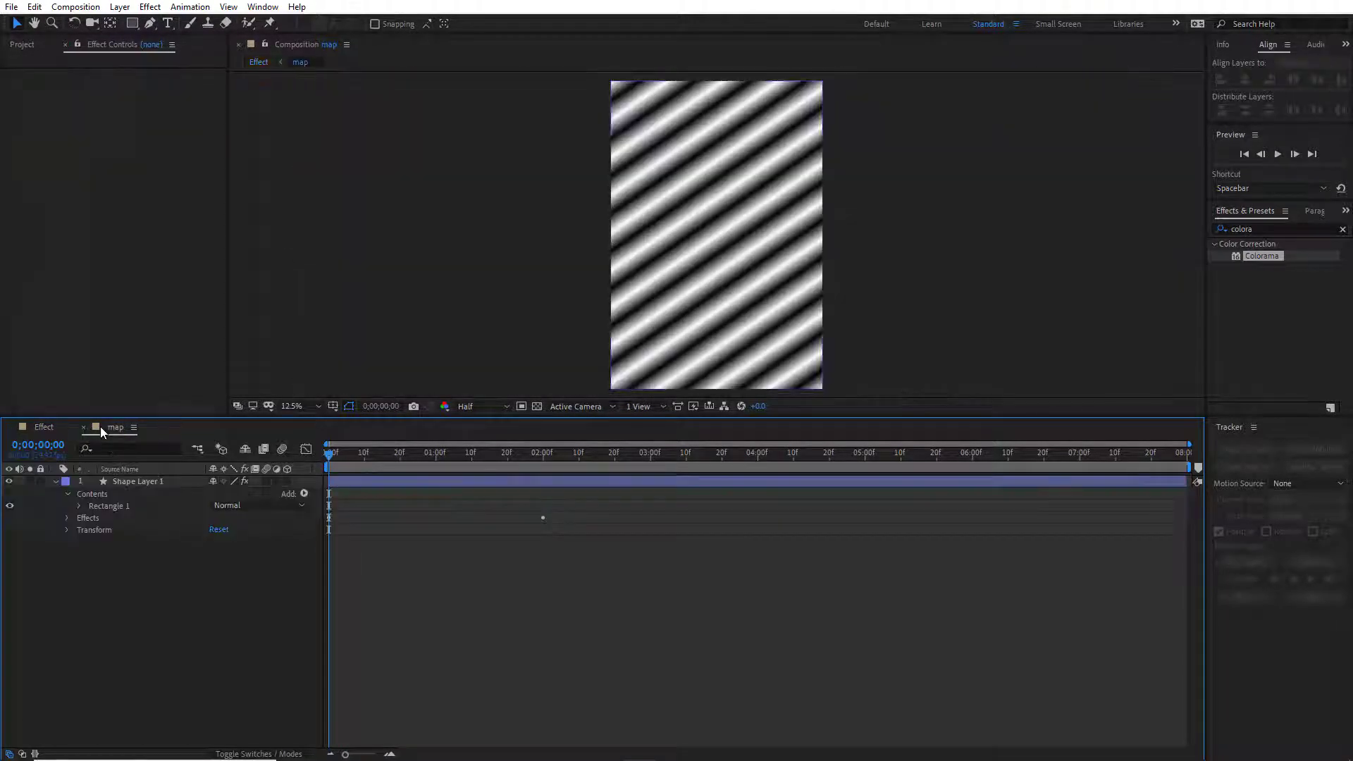
left_click(147, 481)
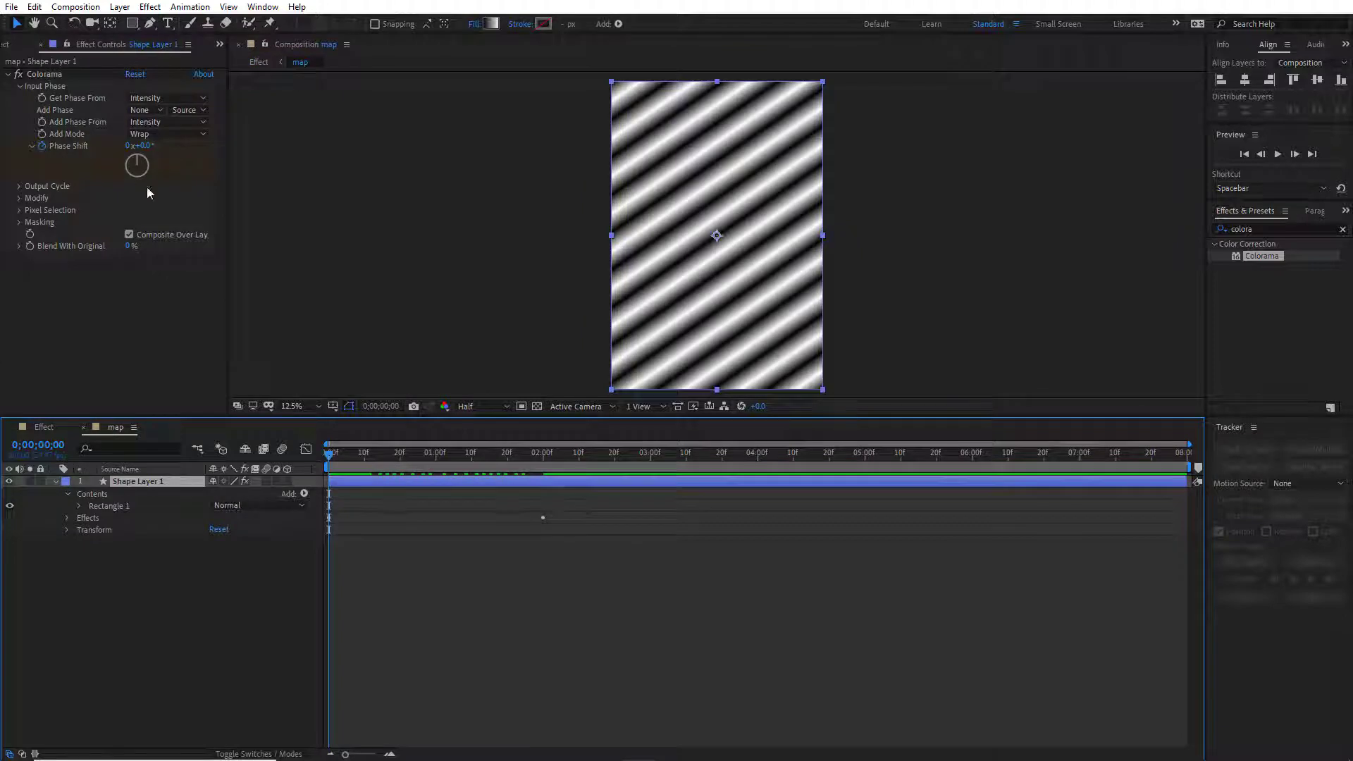
left_click(19, 186)
left_click(131, 368)
type("0.8")
key("Return")
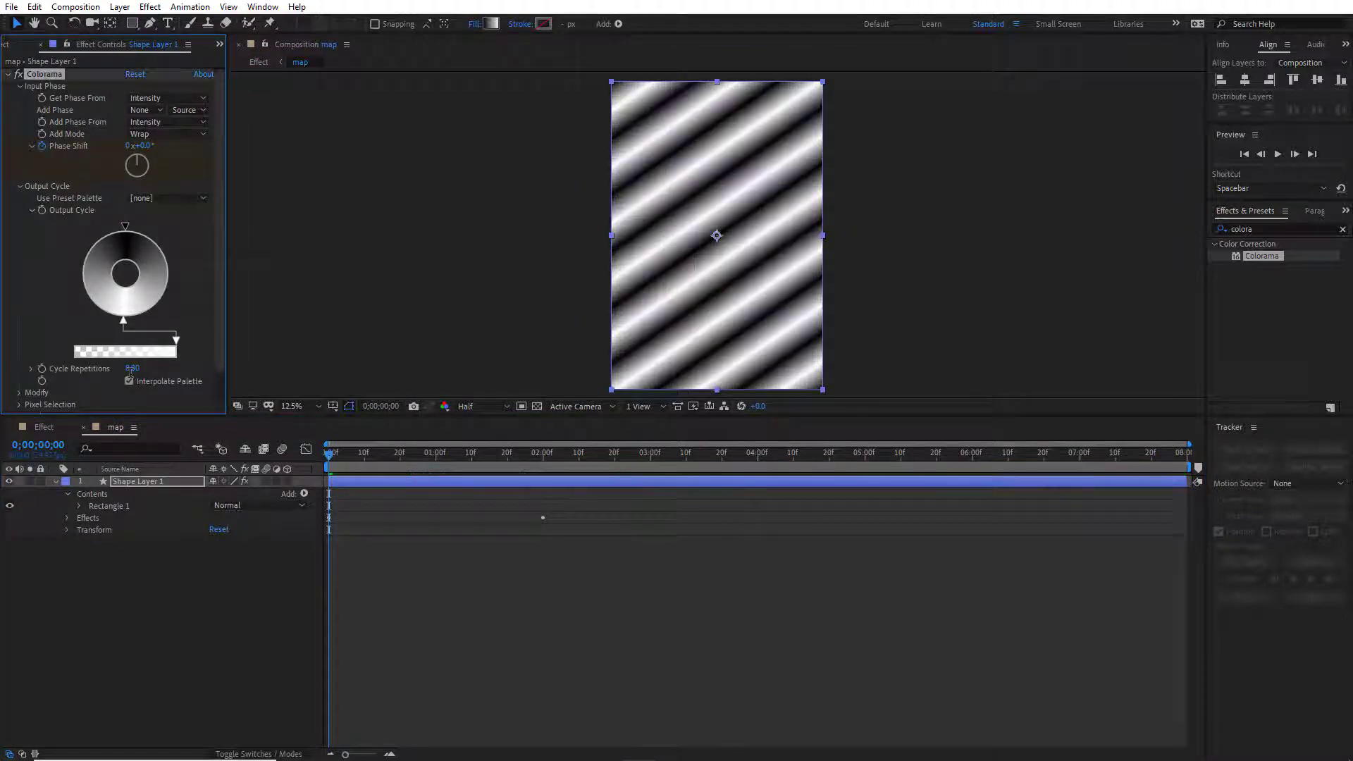
left_click(42, 427)
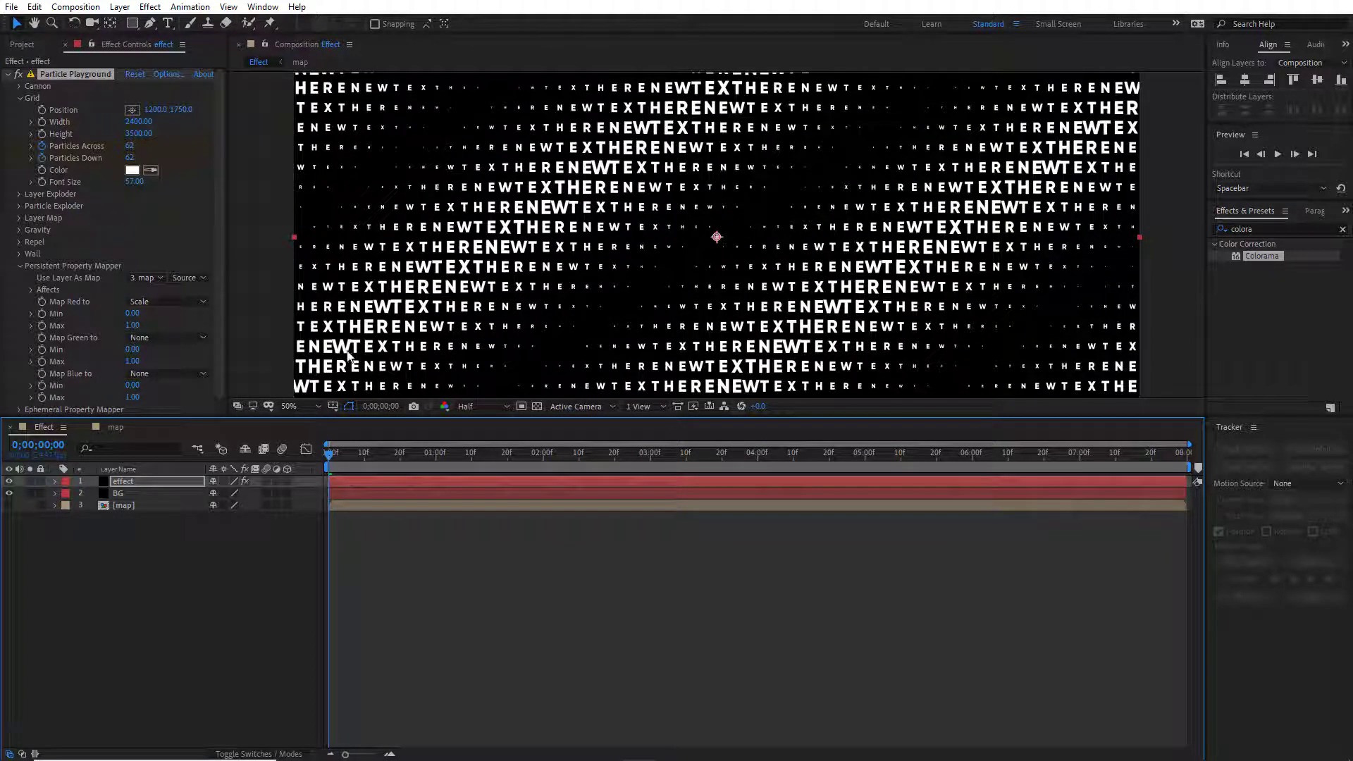
Step: Set the grid to 35 particles down, font size 82, and 35 particles across
left_click(130, 158)
type("35")
key("Return")
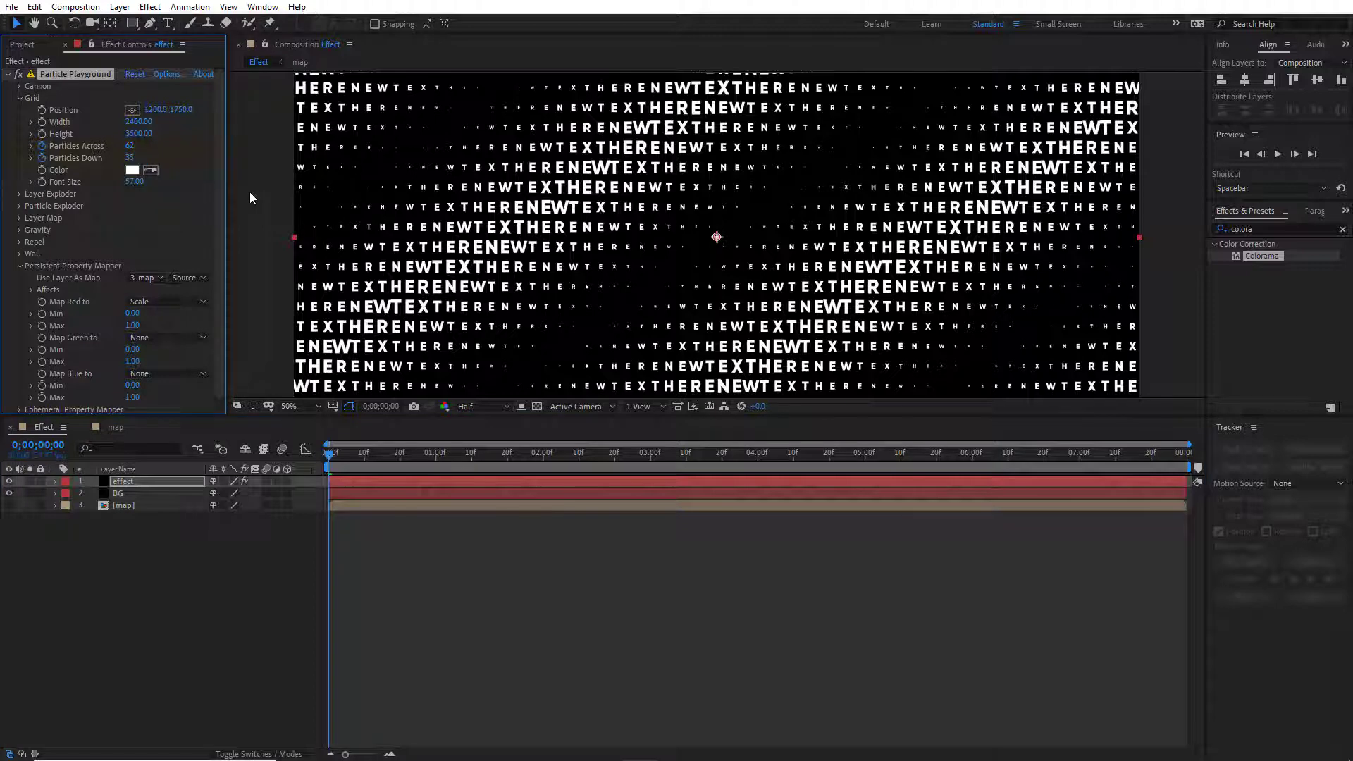
left_click(134, 182)
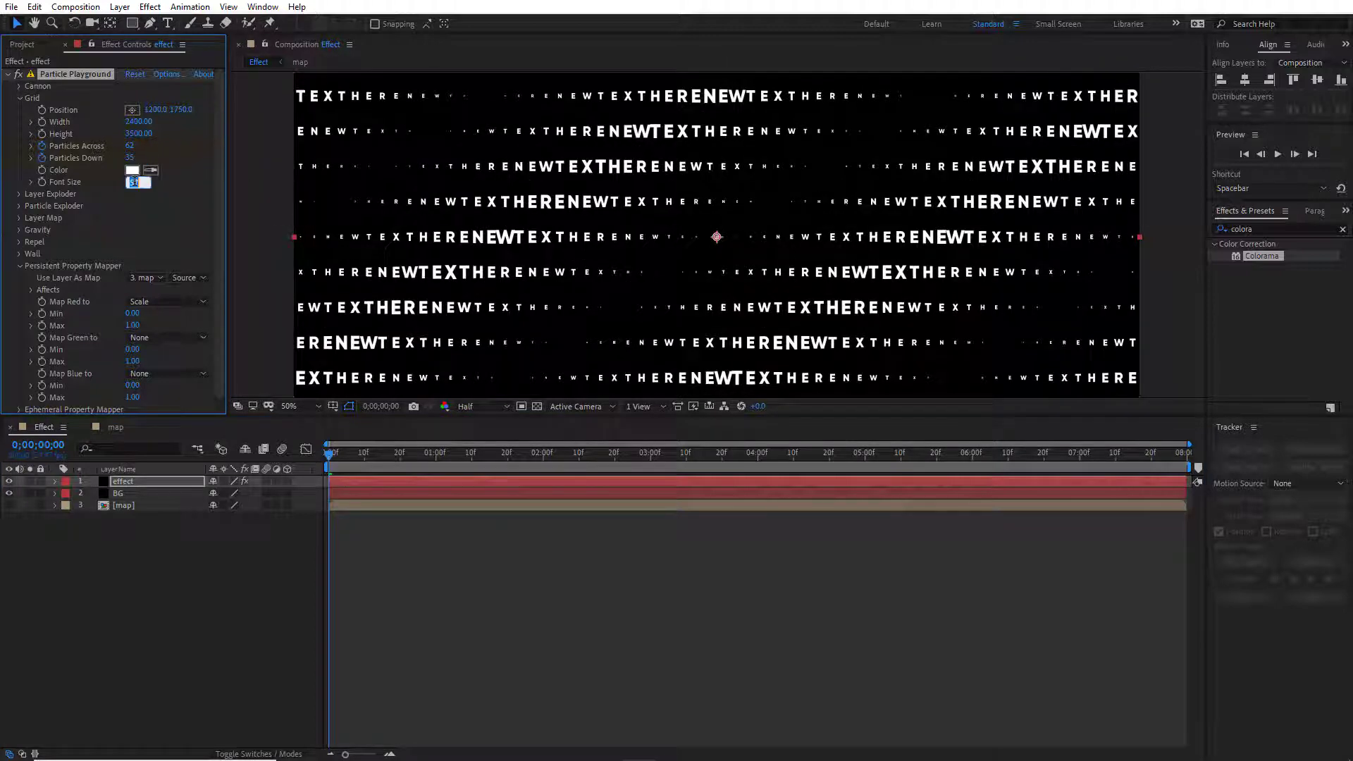
type("2")
key("Return")
left_click(131, 146)
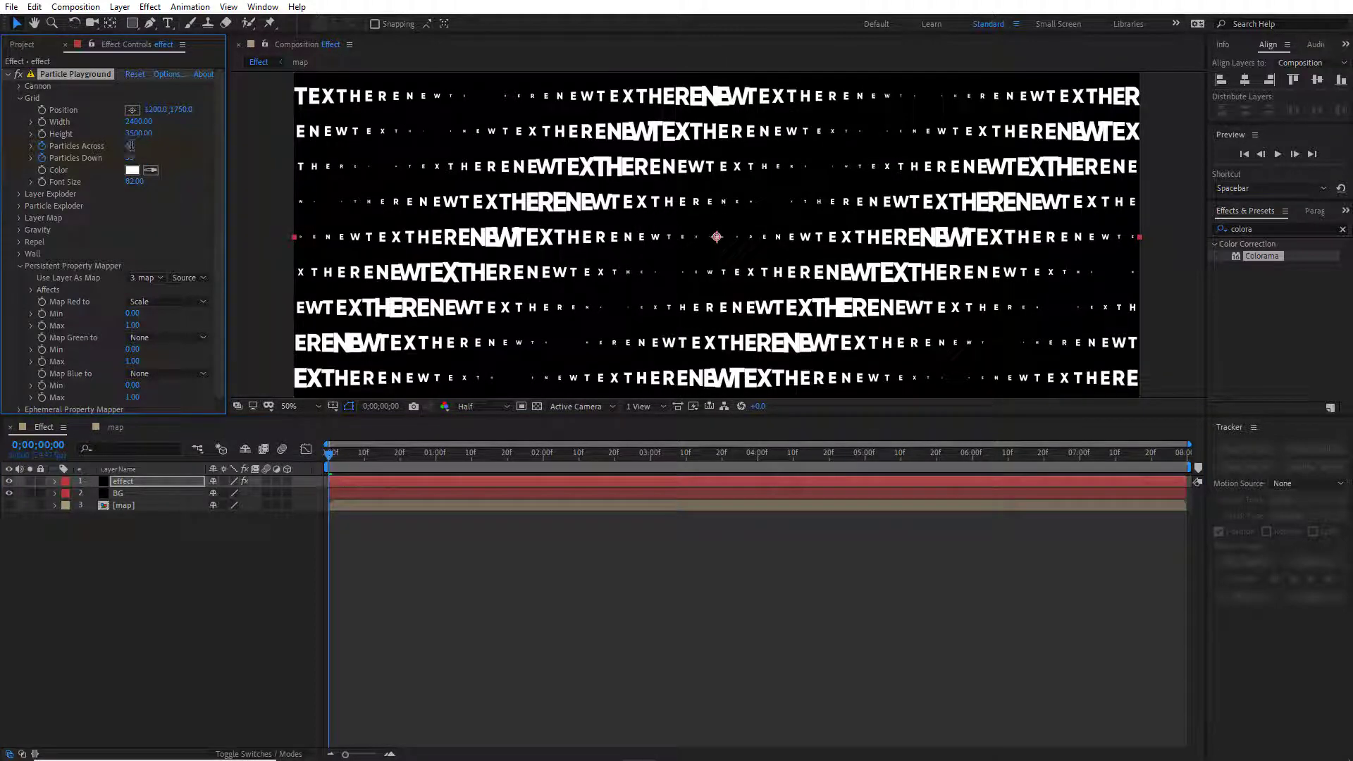
type("35")
key("Return")
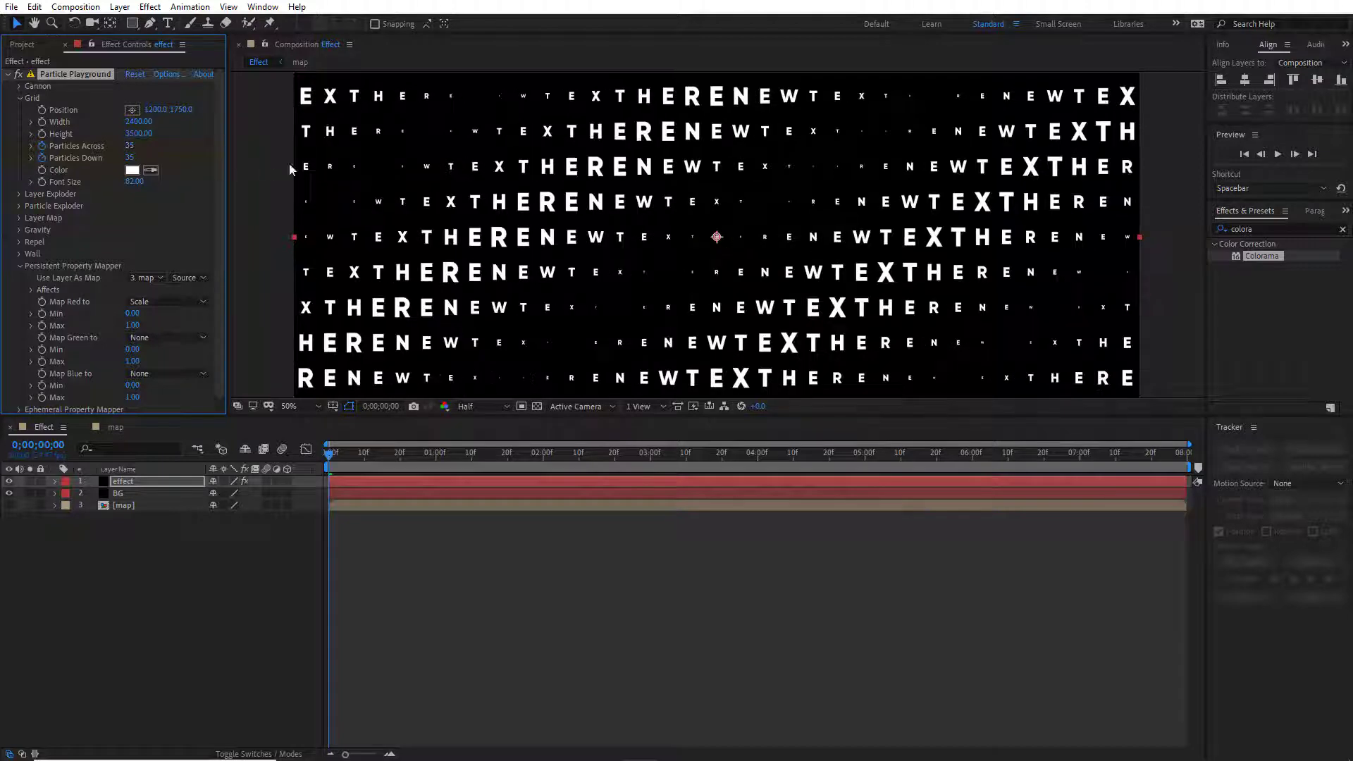
Step: Preview the animated letter grid
key("space")
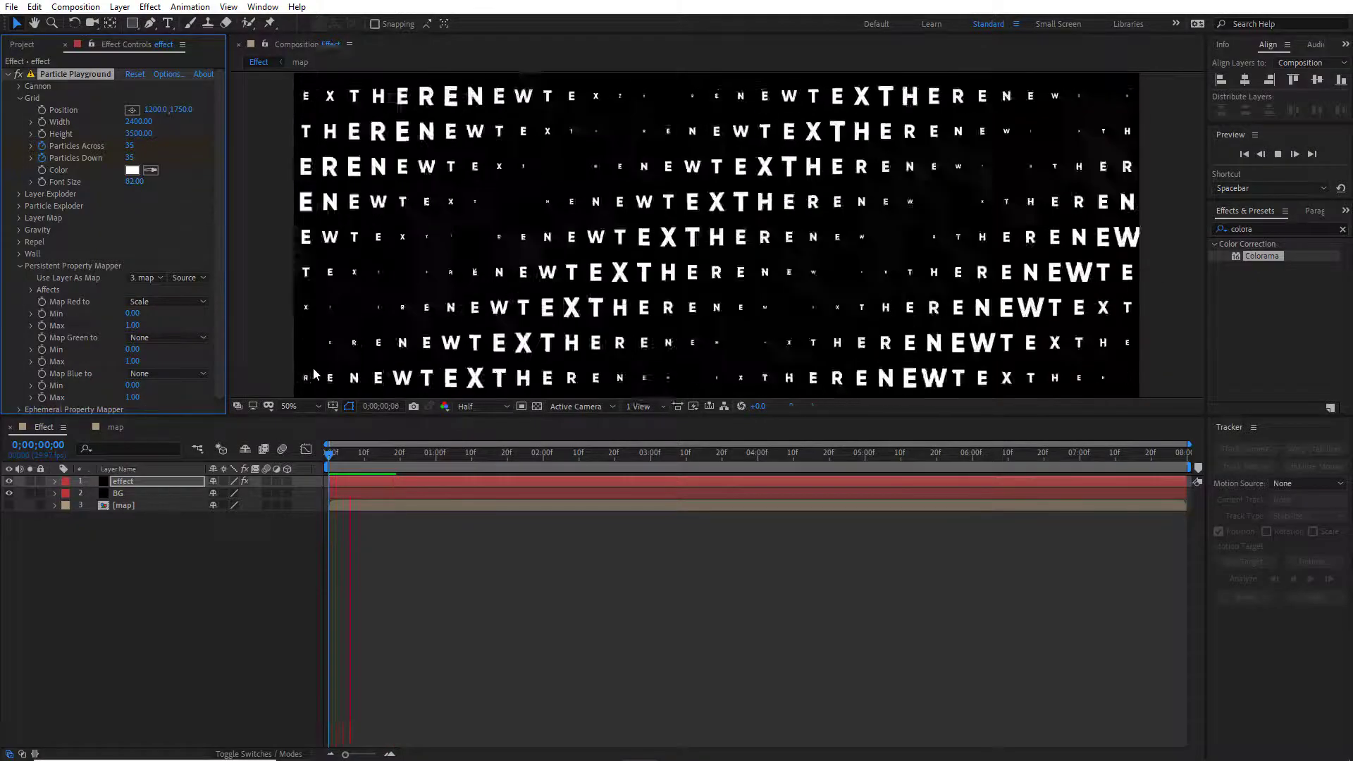
key("space")
scroll(314, 374, "down", 4)
key("space")
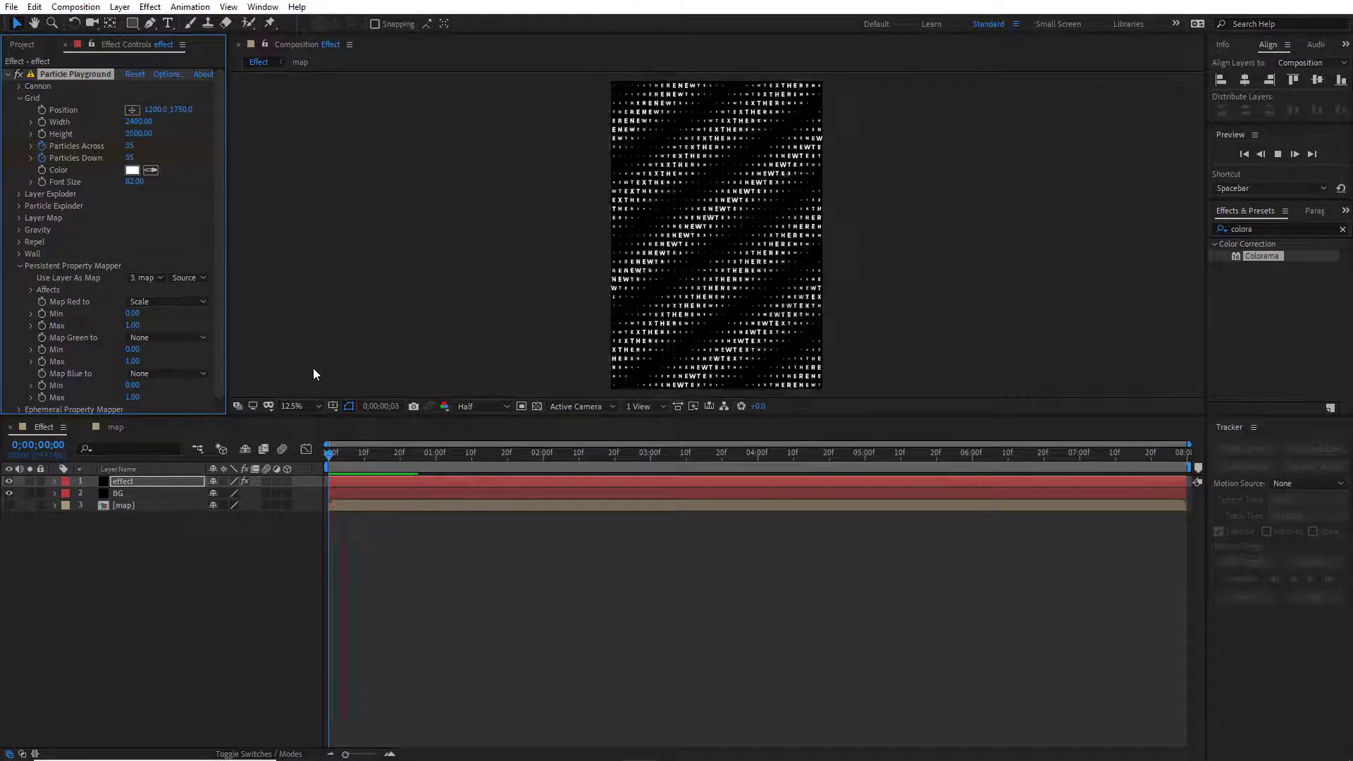
Step: Hide the striped shape layer in the map comp
key("space")
left_click(113, 428)
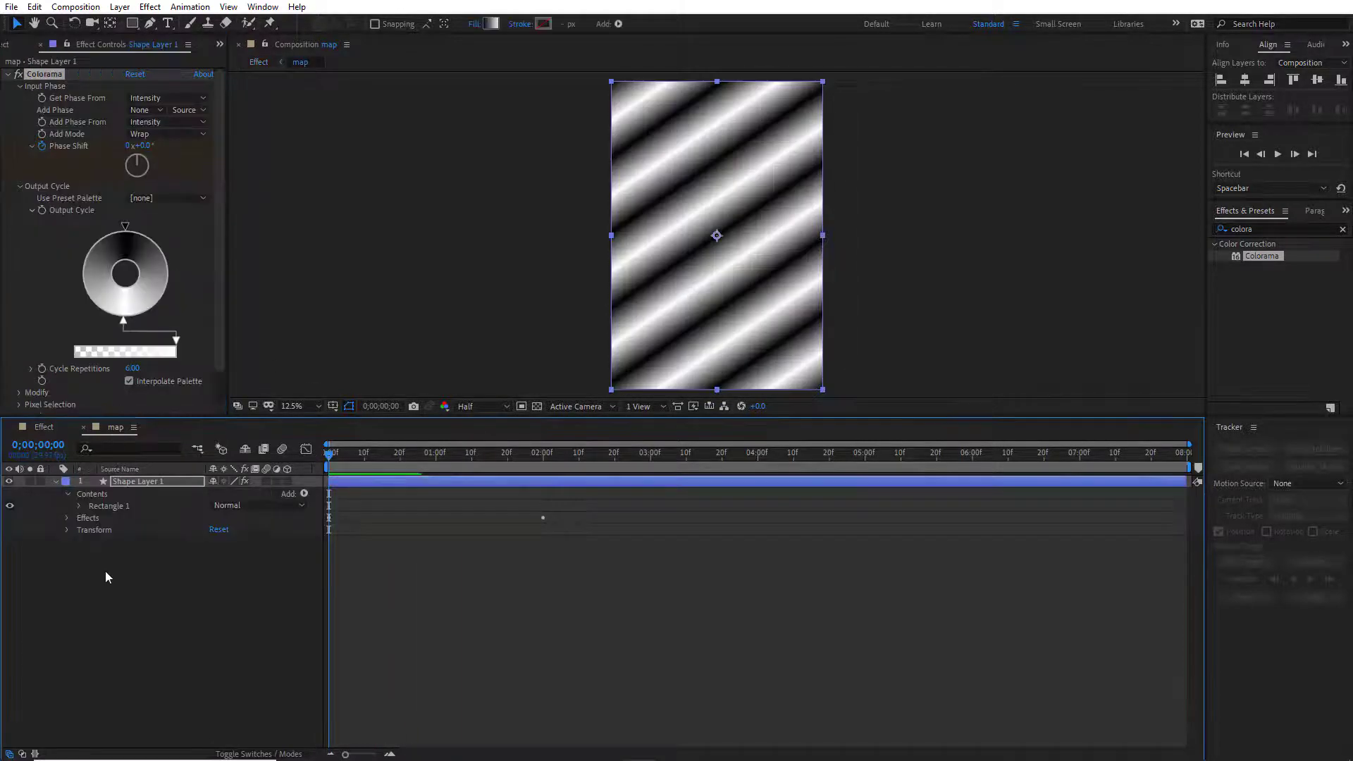
left_click(55, 482)
left_click(8, 481)
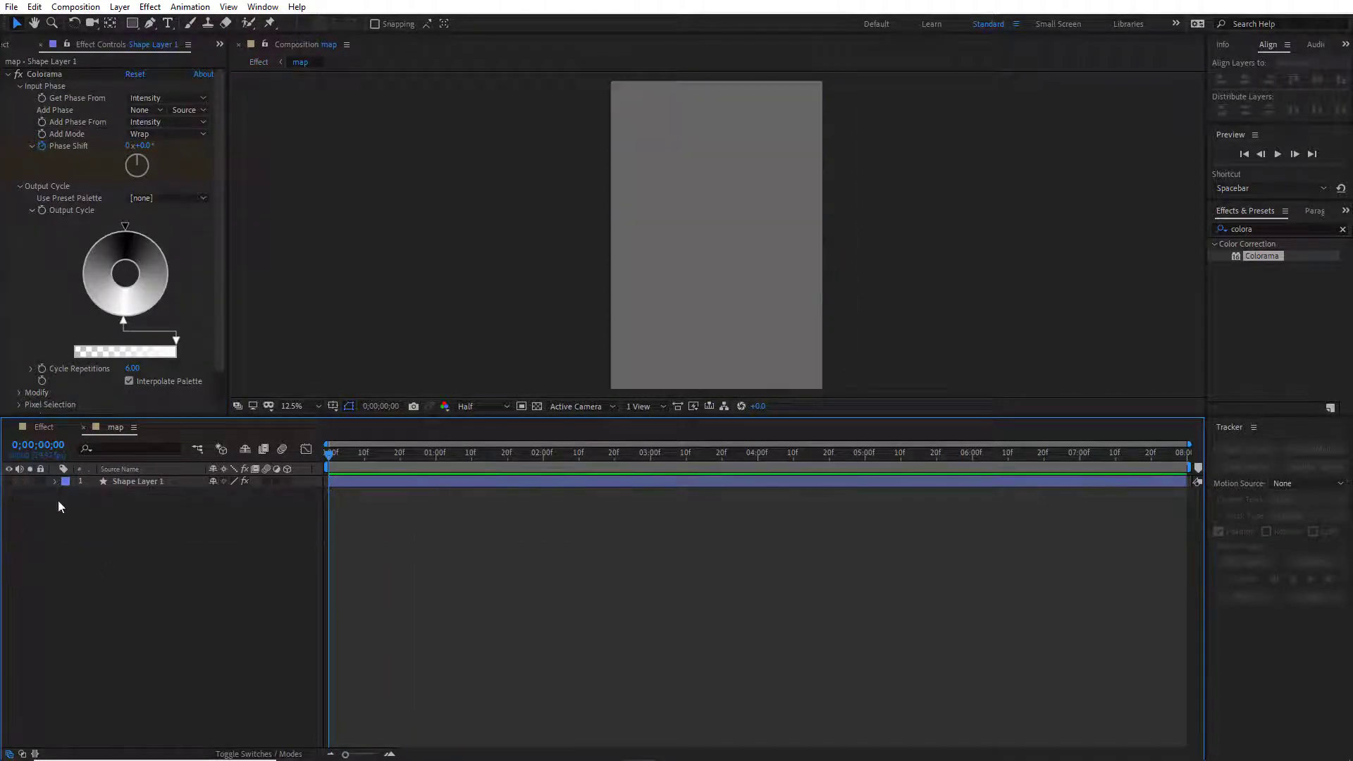
Step: Import production ID_4777880.mp4 into the map comp and scale it to 193%
left_click(4, 43)
double_click(76, 252)
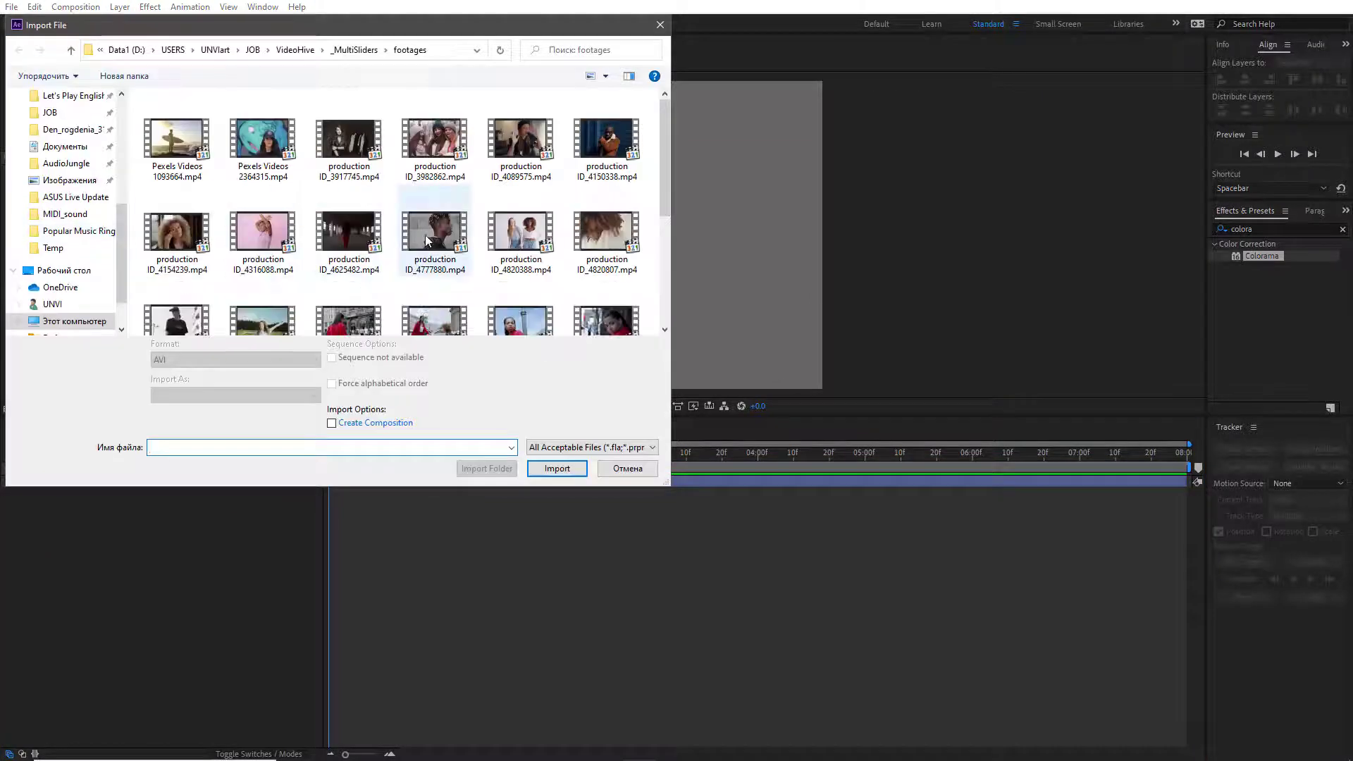
double_click(428, 233)
left_click_drag(62, 200, 141, 490)
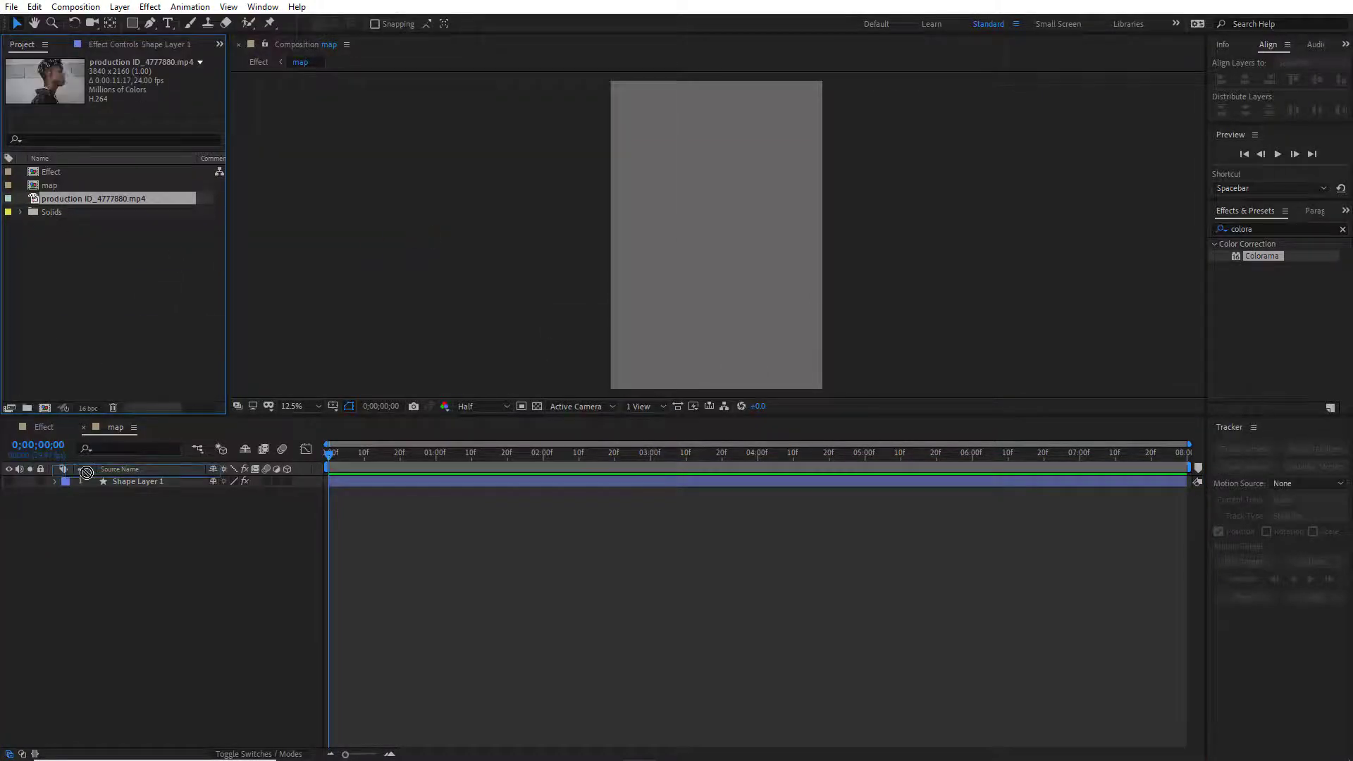
key("s")
left_click_drag(230, 493, 296, 493)
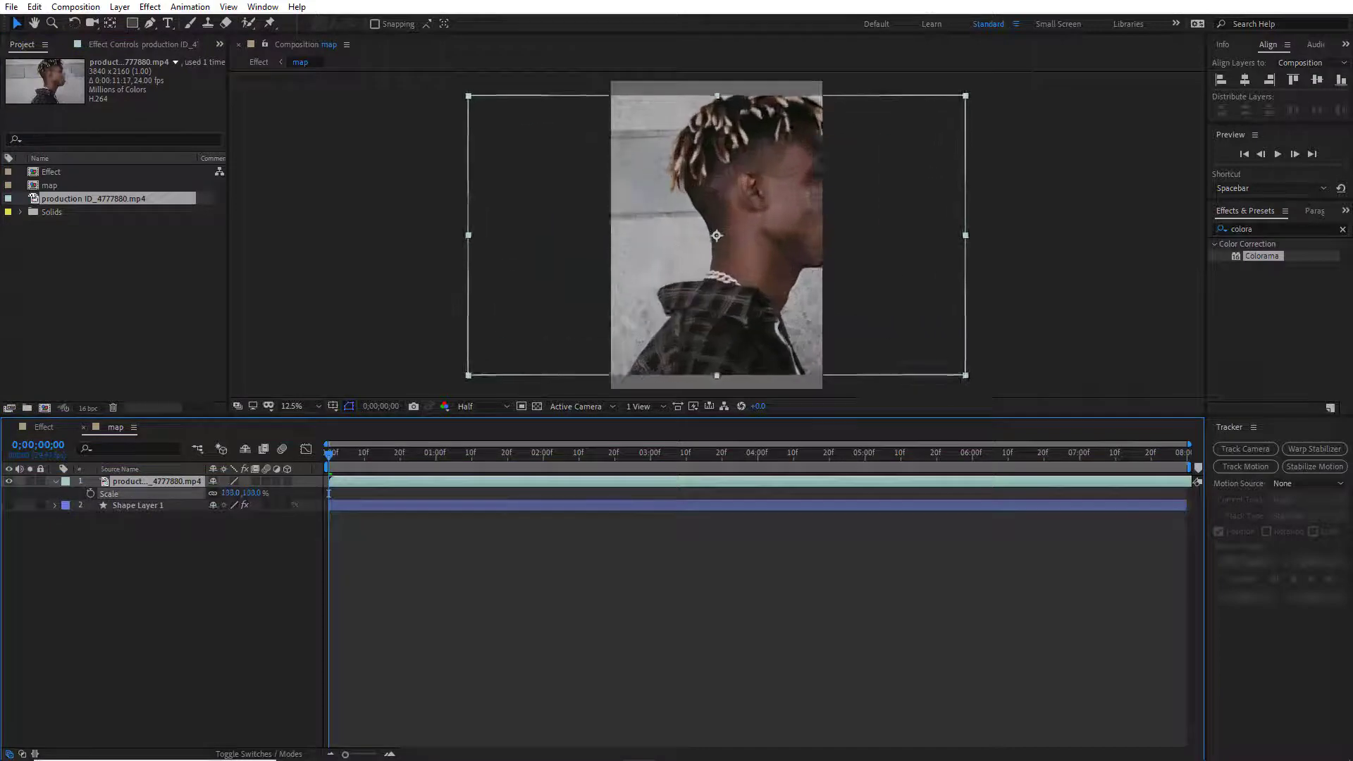
left_click_drag(767, 239, 702, 252)
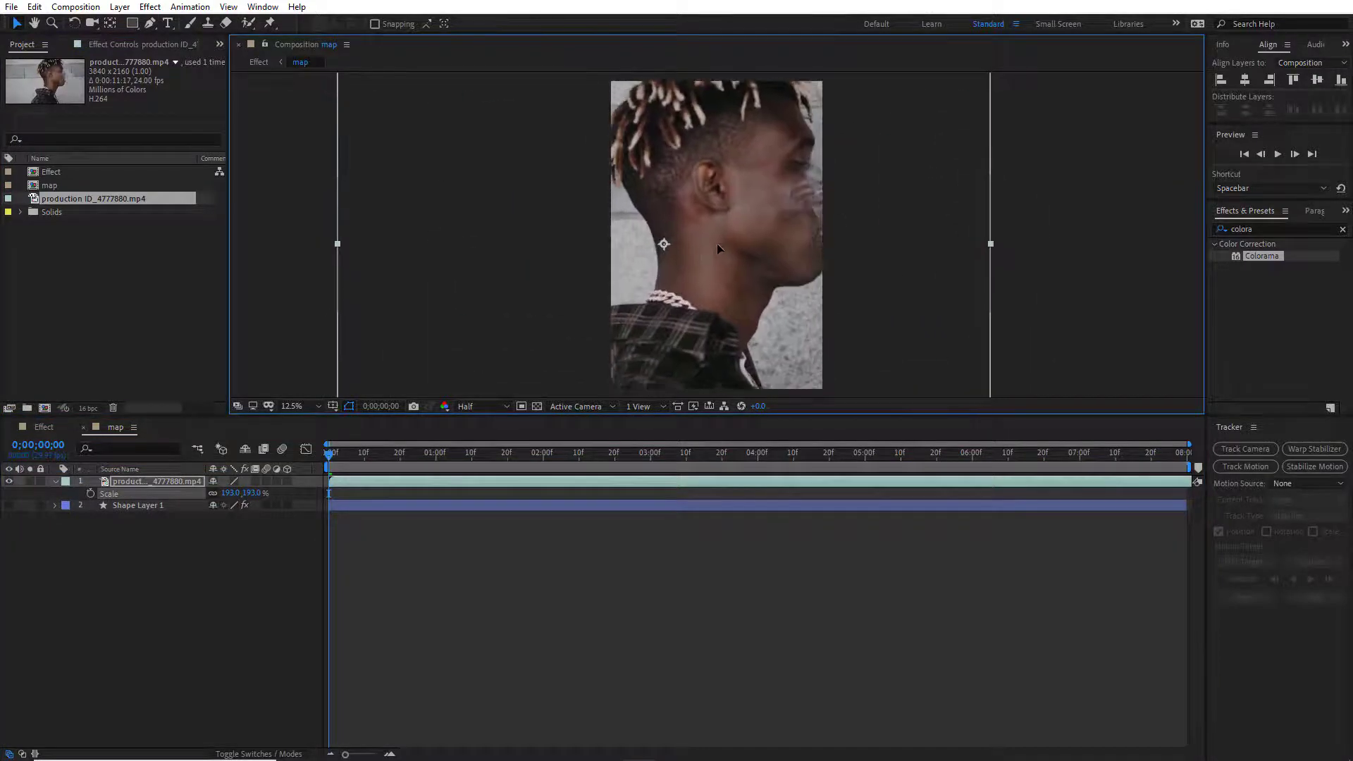
left_click(39, 427)
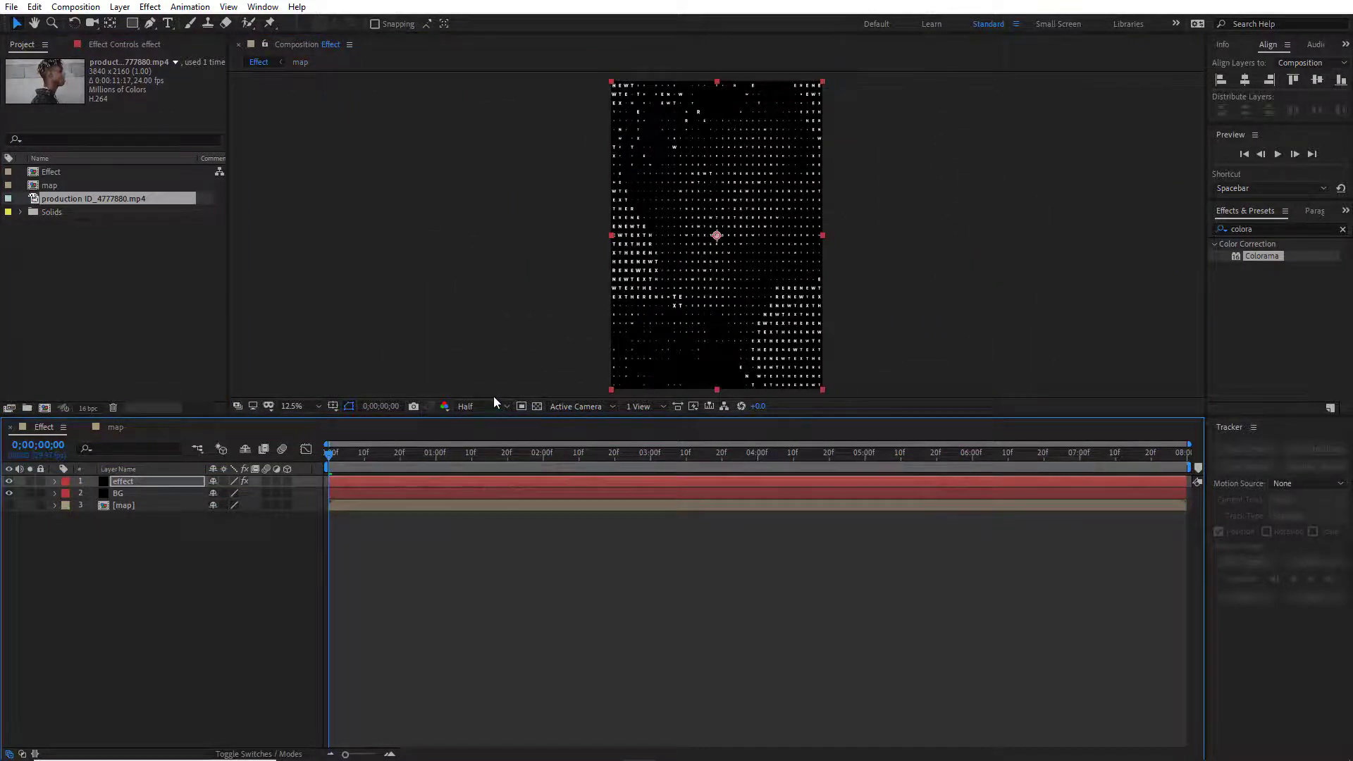
Step: Go to frame 0;00;01;03 and view the Effect comp's letter grid maximized at 50% zoom
left_click_drag(329, 459, 400, 465)
left_click(448, 465)
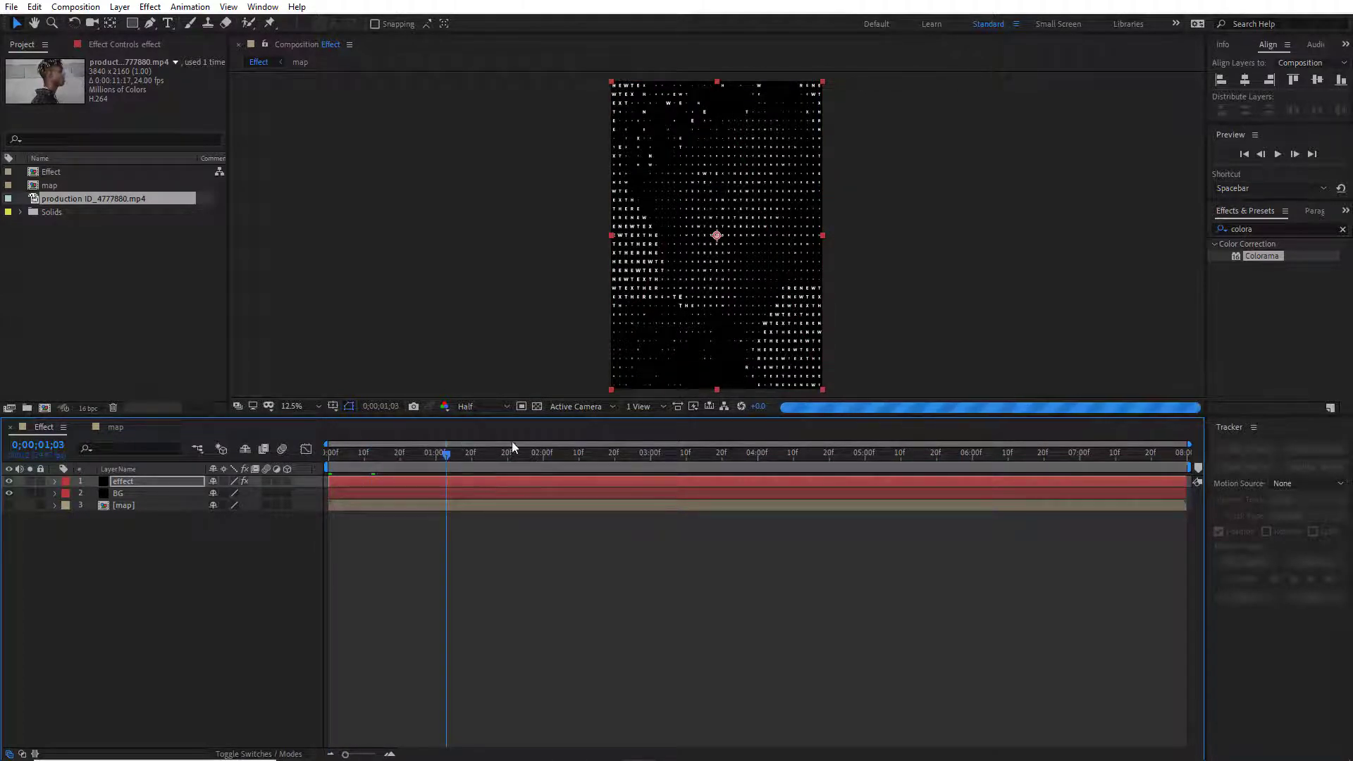
key("grave")
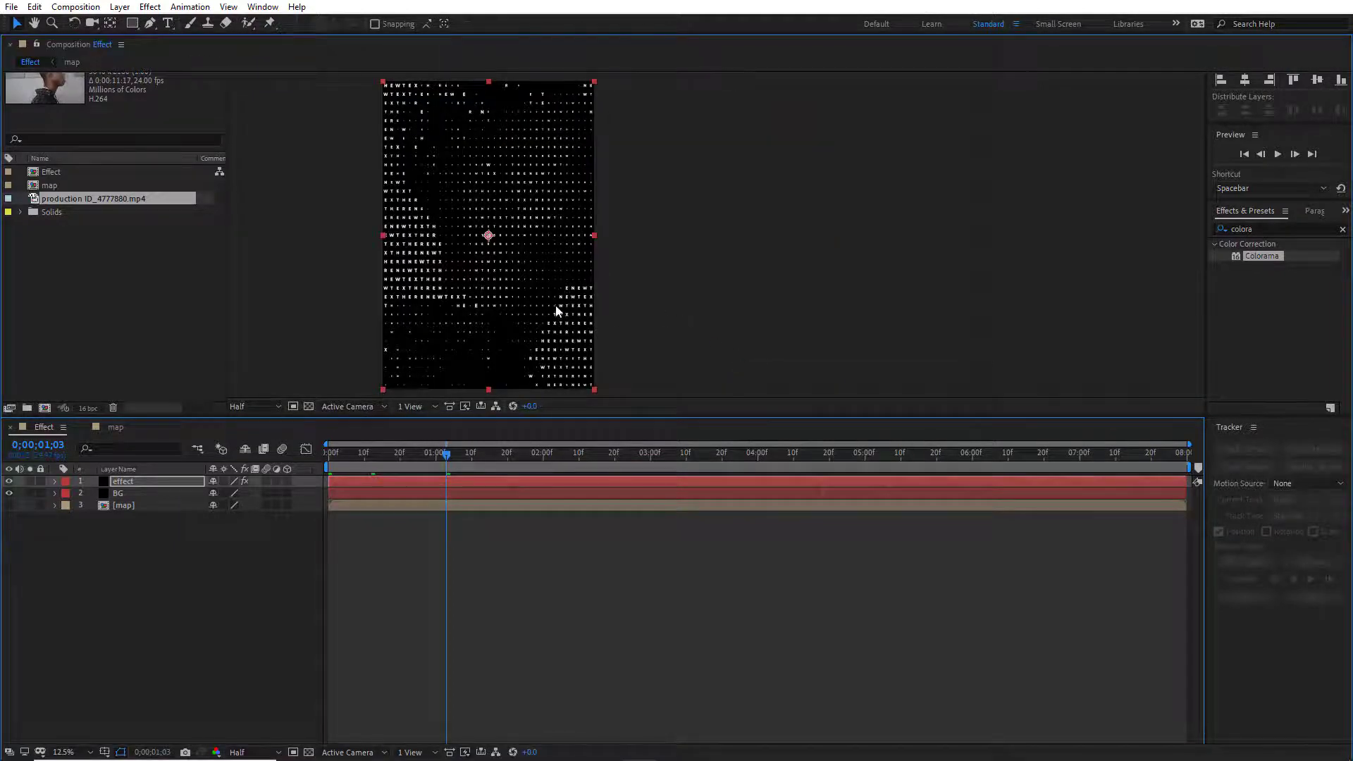
key("grave")
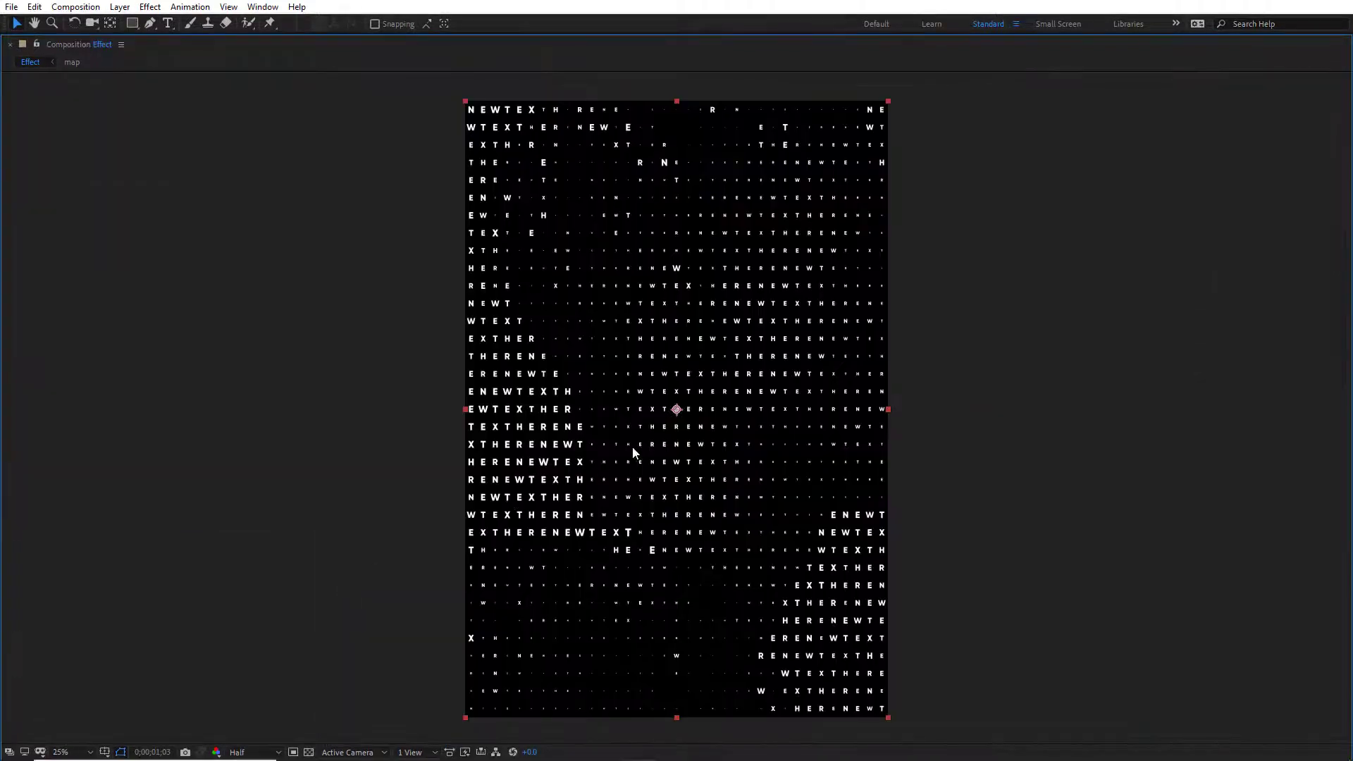
scroll(708, 373, "up", 2)
scroll(718, 373, "up", 2)
scroll(720, 381, "down", 2)
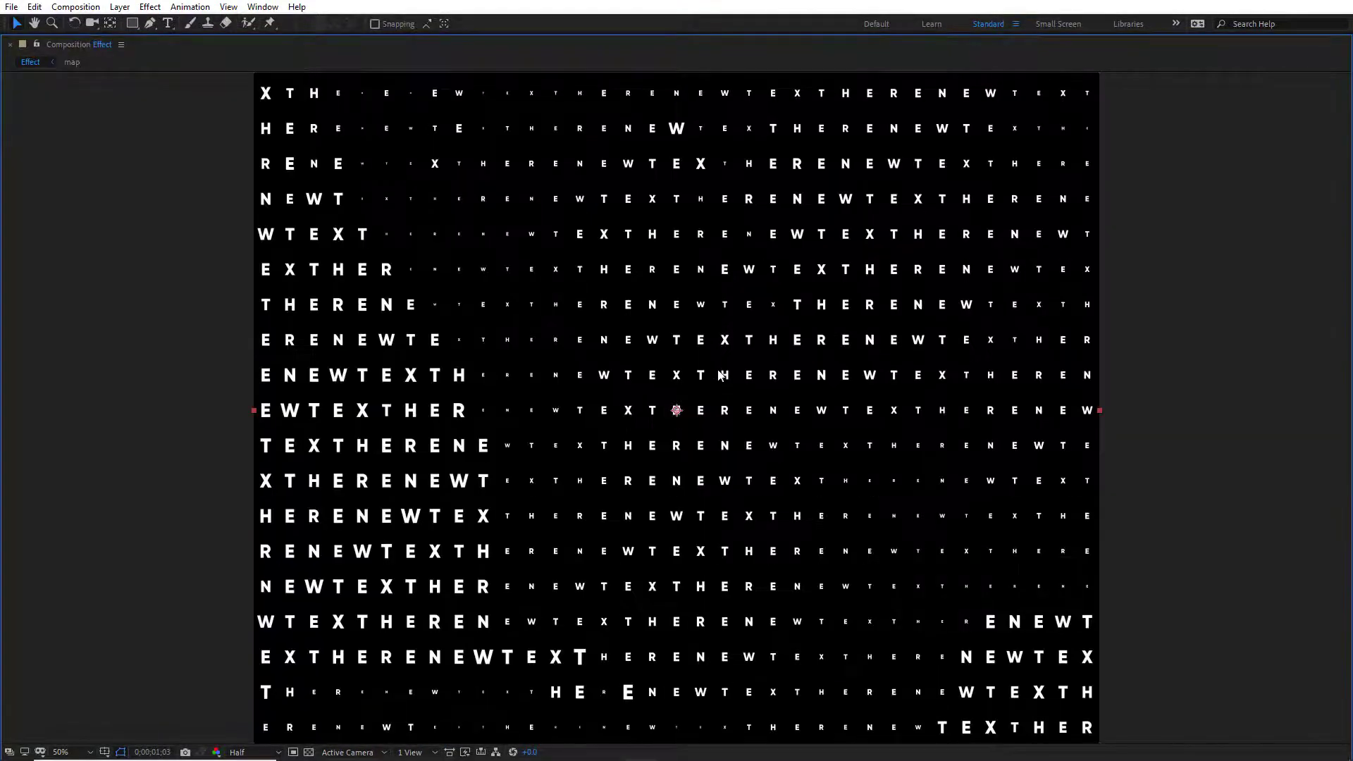